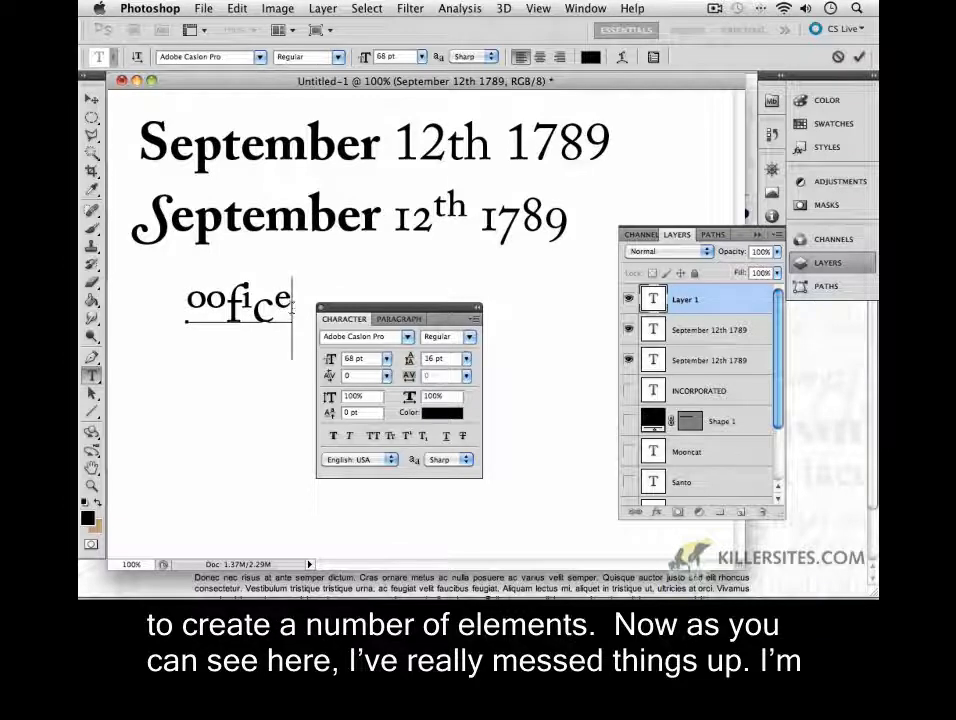
Step: Turn off the Ordinals OpenType option for the whole word "oofice"
{"action": "double_click", "coordinate": [289, 304]}
{"action": "left_click", "coordinate": [476, 319]}
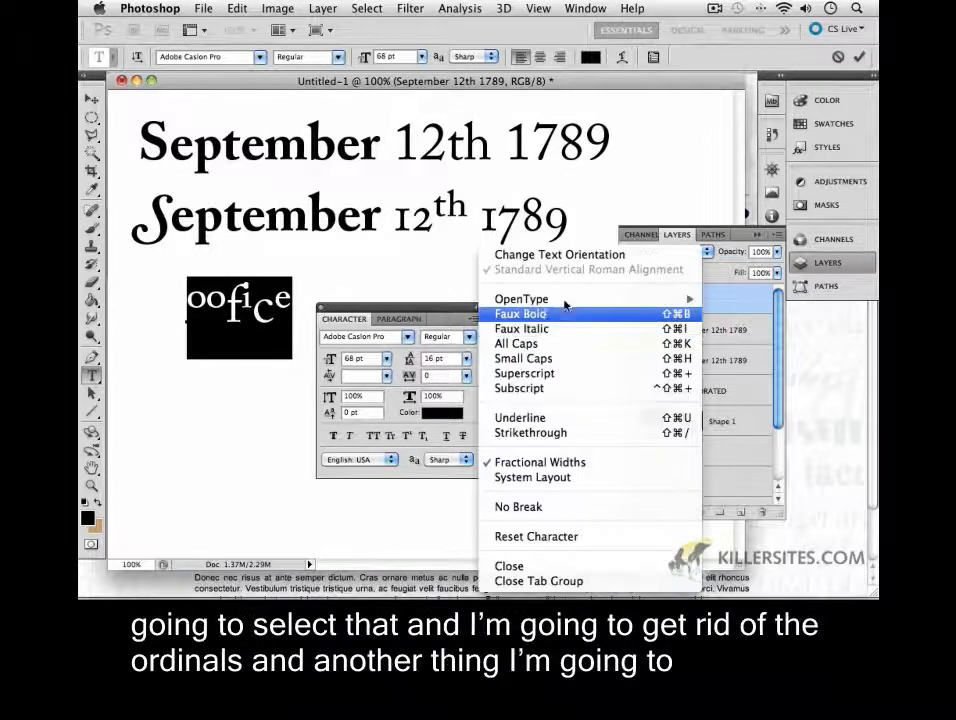
{"action": "mouse_move", "coordinate": [545, 299]}
{"action": "left_click", "coordinate": [773, 419]}
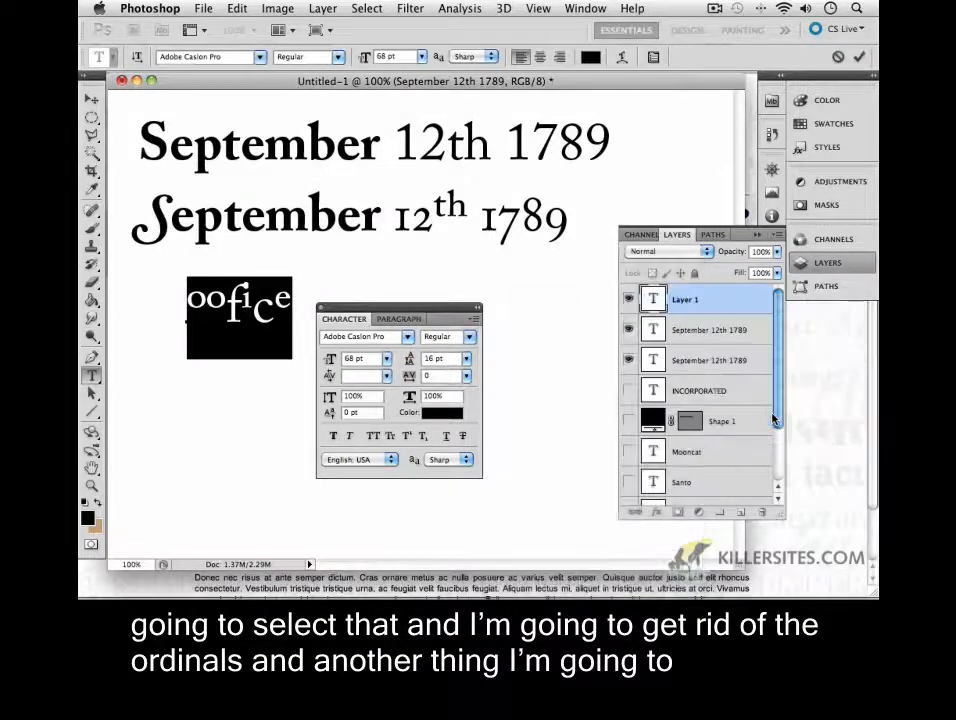
Step: Keep the word "oofice" in the Regular style and turn off its Standard Ligatures OpenType option
{"action": "left_click", "coordinate": [469, 337]}
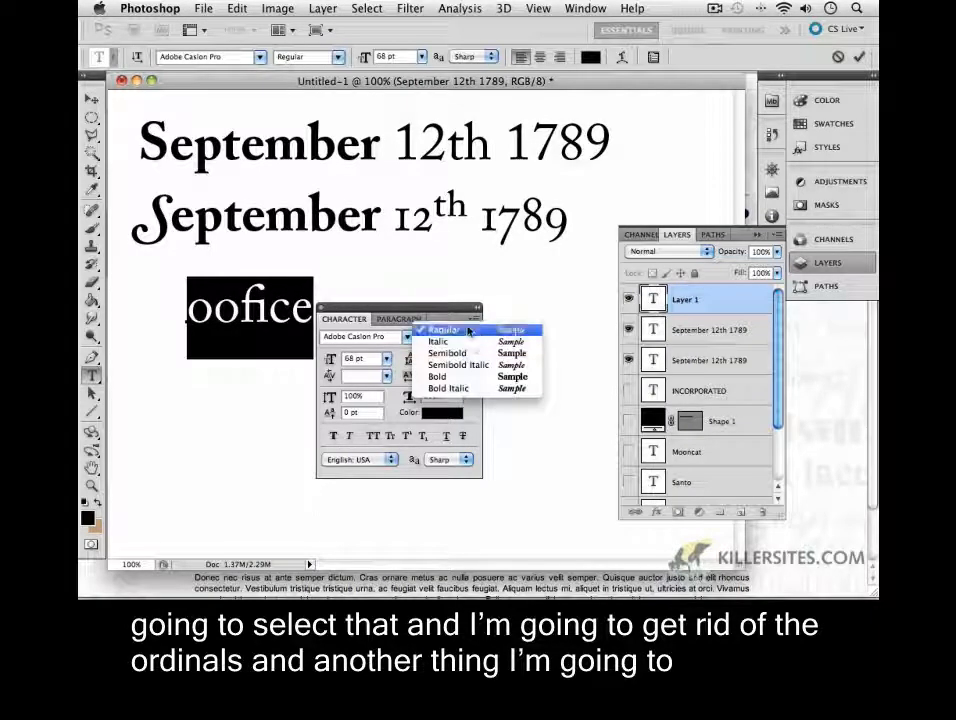
{"action": "left_click", "coordinate": [469, 327]}
{"action": "left_click", "coordinate": [475, 319]}
{"action": "mouse_move", "coordinate": [620, 299]}
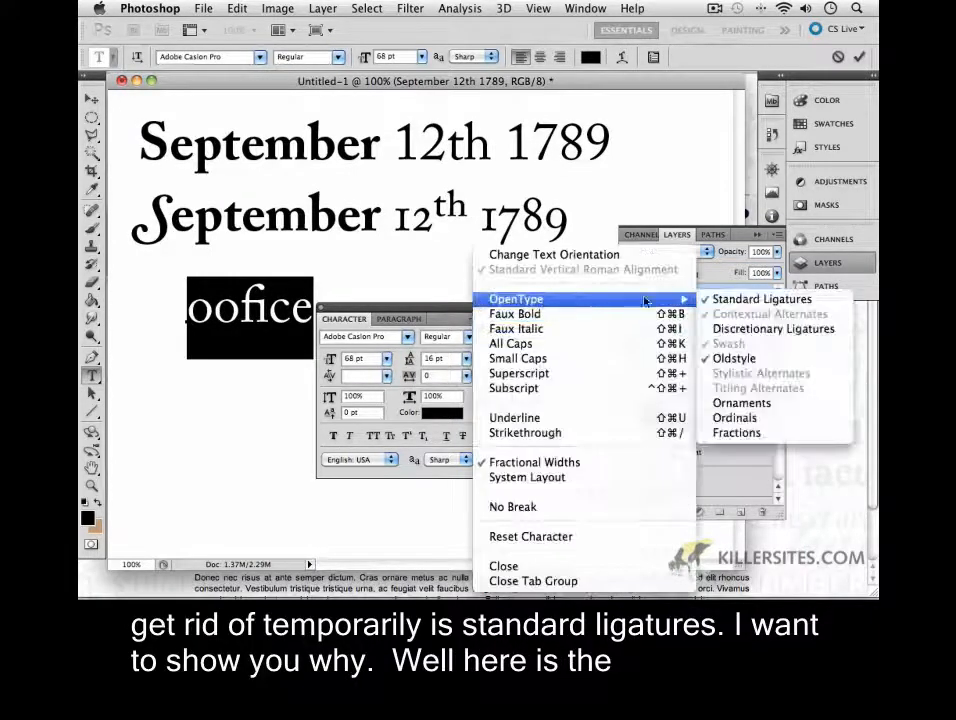
{"action": "left_click", "coordinate": [754, 301]}
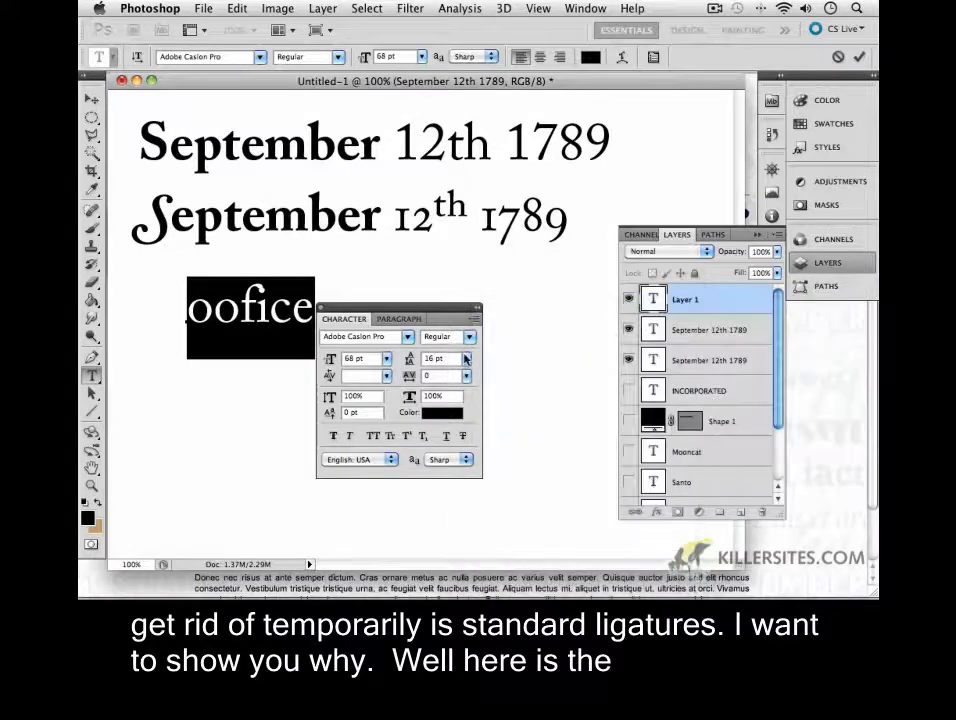
Step: Correct "oofice" to "office" by replacing its second letter with "f", and commit the text
{"action": "left_click_drag", "start_coordinate": [242, 312], "coordinate": [221, 313]}
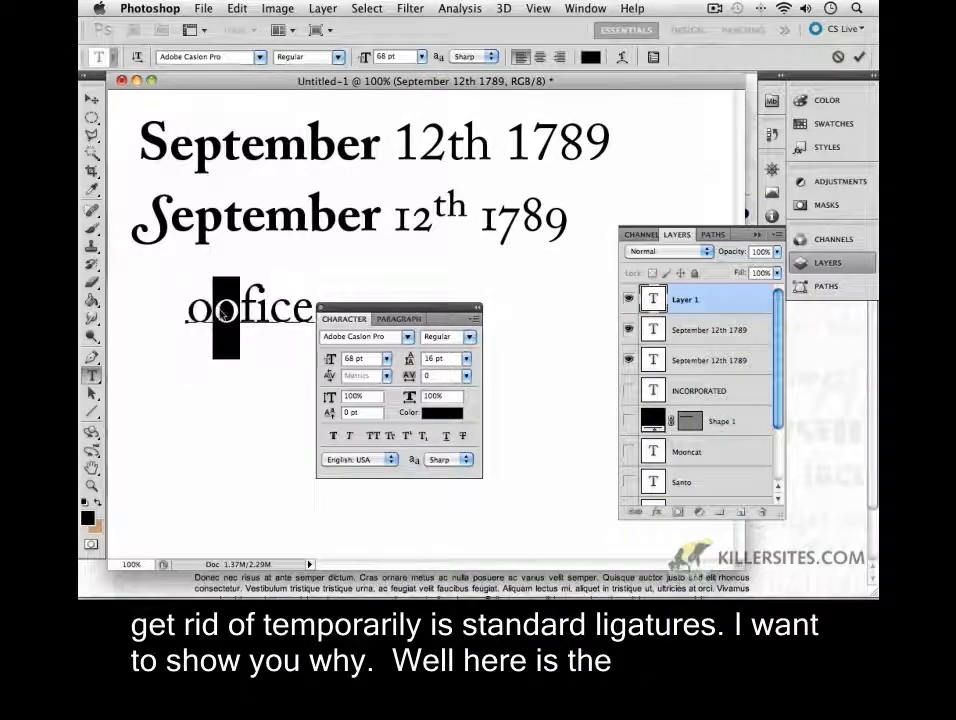
{"action": "type", "text": "f"}
{"action": "key", "text": "ctrl+Return"}
Step: Duplicate the "office" text below the original and turn on Standard Ligatures for the whole copy
{"action": "key", "text": "v"}
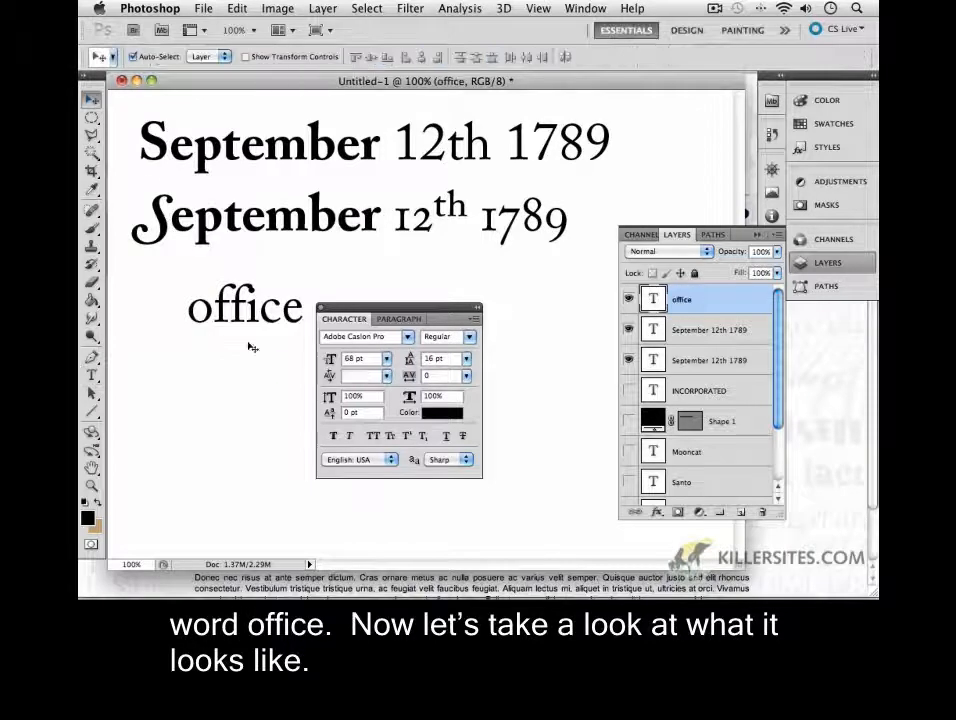
{"action": "left_click_drag", "start_coordinate": [232, 312], "coordinate": [194, 387]}
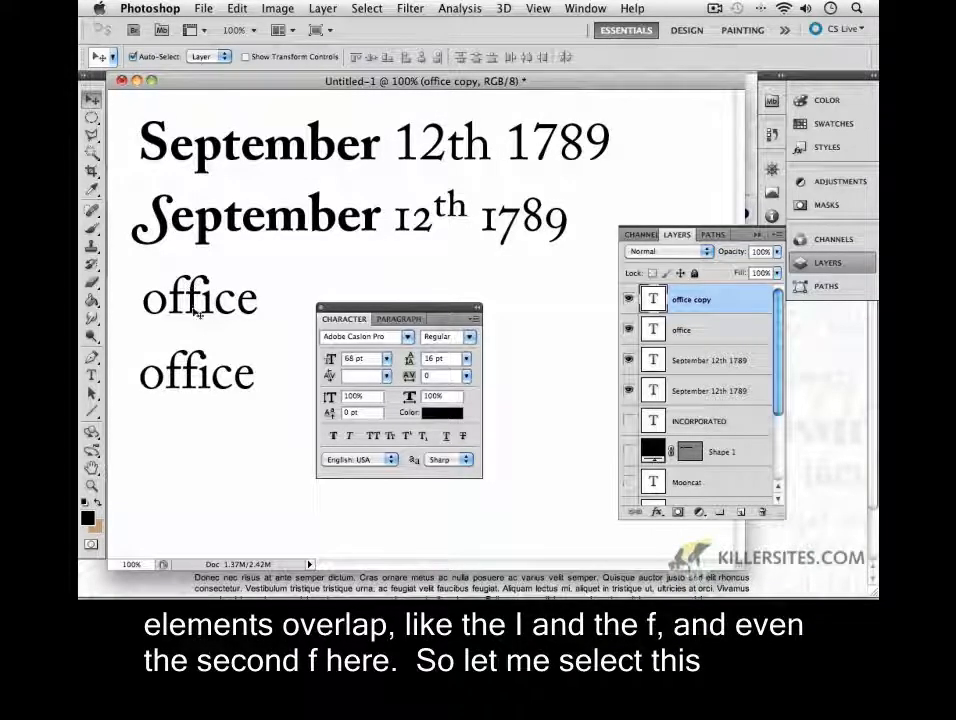
{"action": "key", "text": "t"}
{"action": "left_click", "coordinate": [212, 390]}
{"action": "left_click_drag", "start_coordinate": [258, 377], "coordinate": [82, 375]}
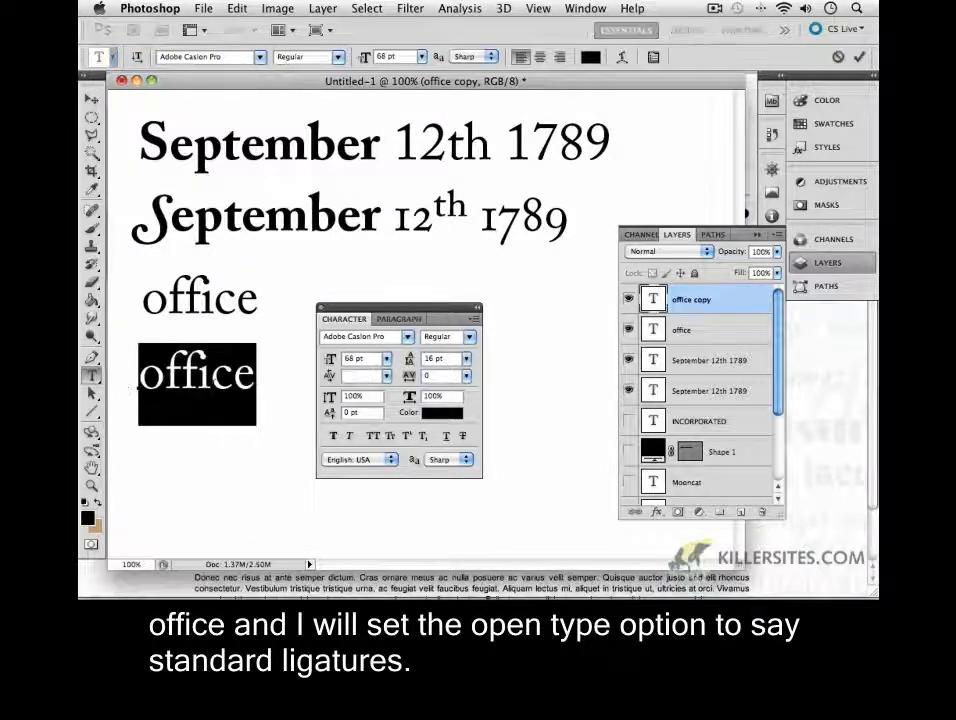
{"action": "left_click", "coordinate": [473, 322]}
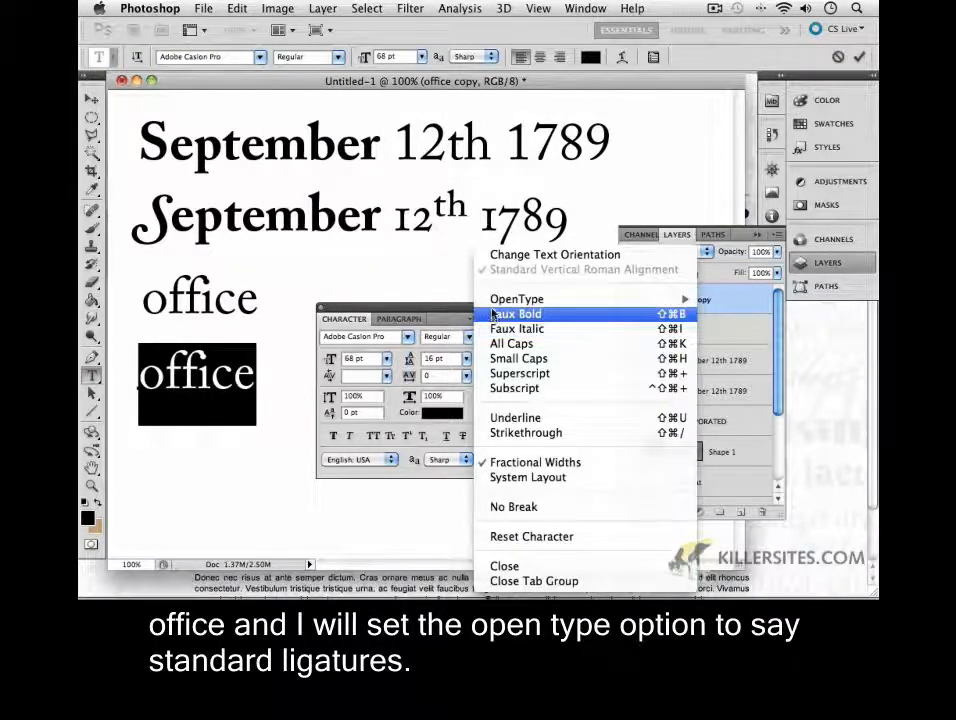
{"action": "mouse_move", "coordinate": [632, 300]}
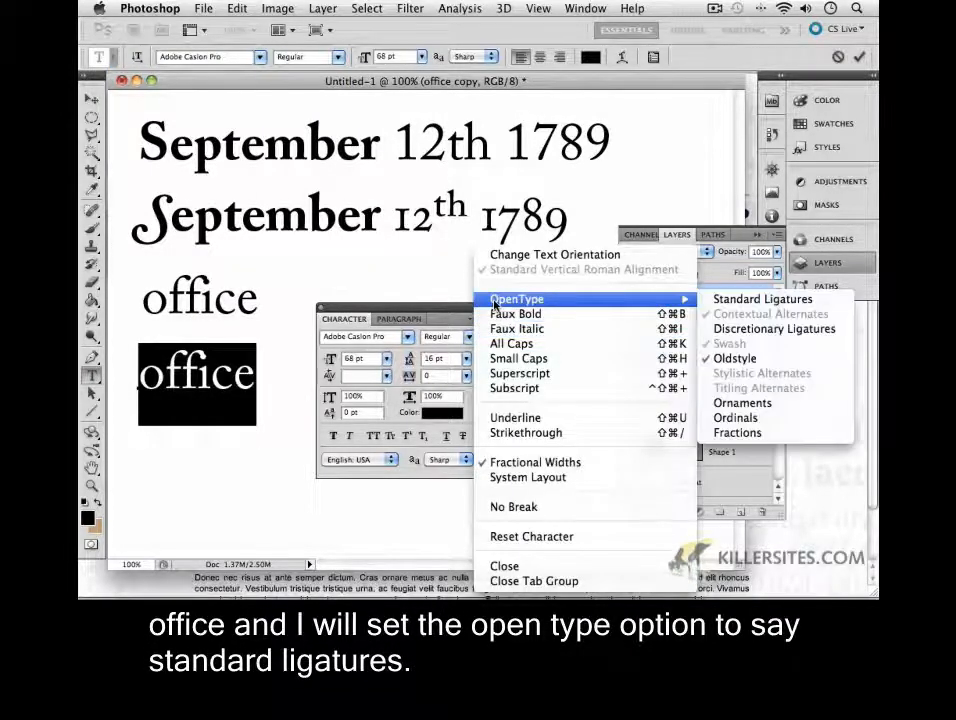
{"action": "left_click", "coordinate": [717, 300]}
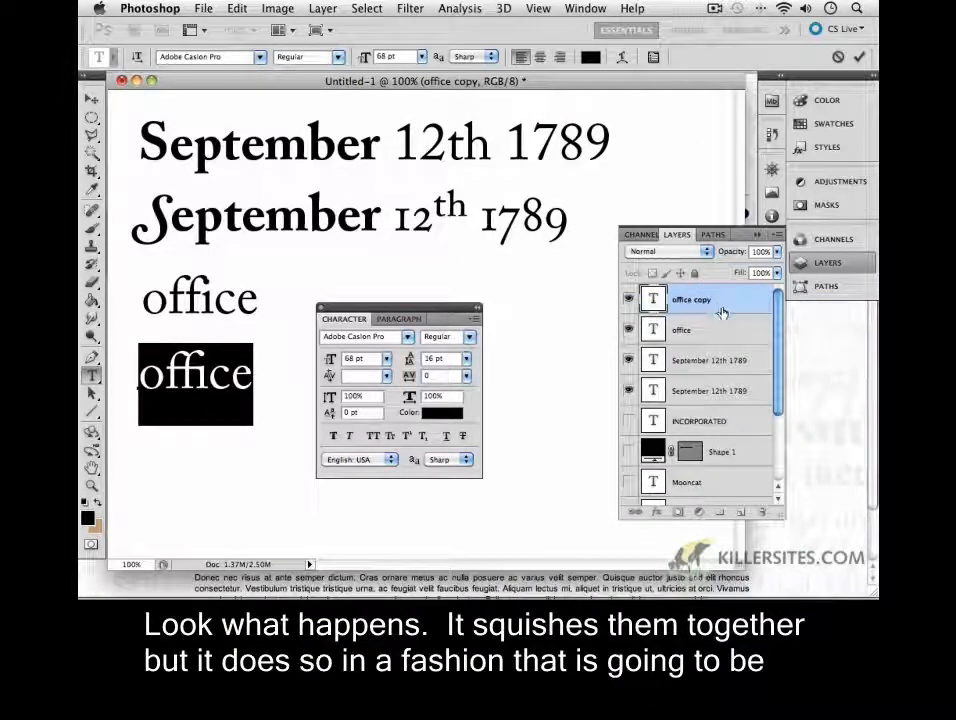
Step: Commit the copied "office" text and move it up close beneath the original, aligned with its first letter
{"action": "left_click", "coordinate": [91, 99]}
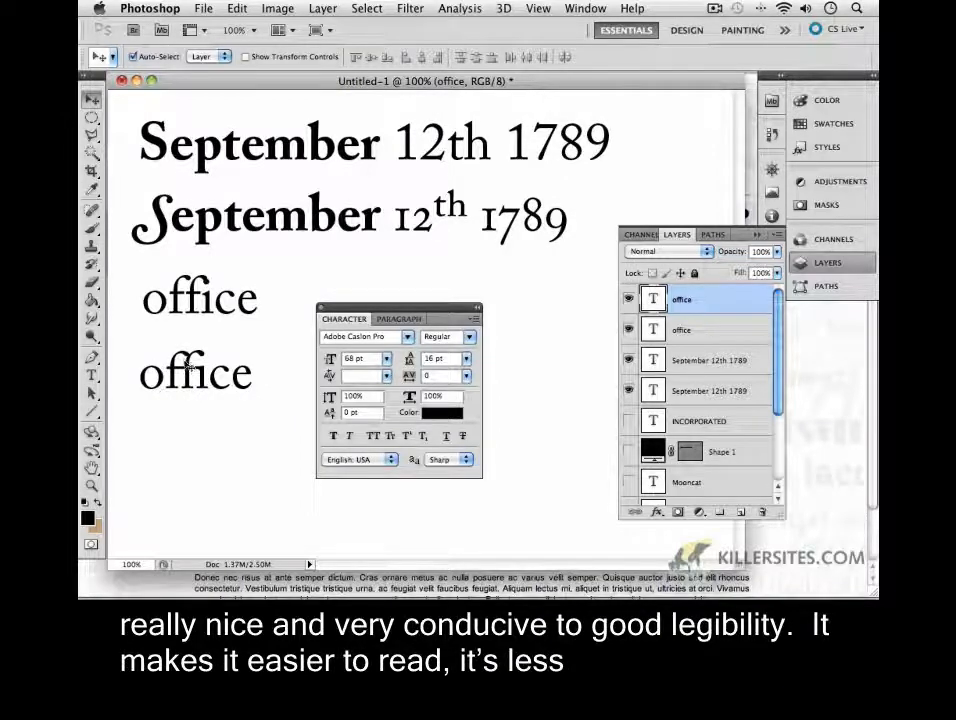
{"action": "left_click_drag", "start_coordinate": [190, 373], "coordinate": [193, 355]}
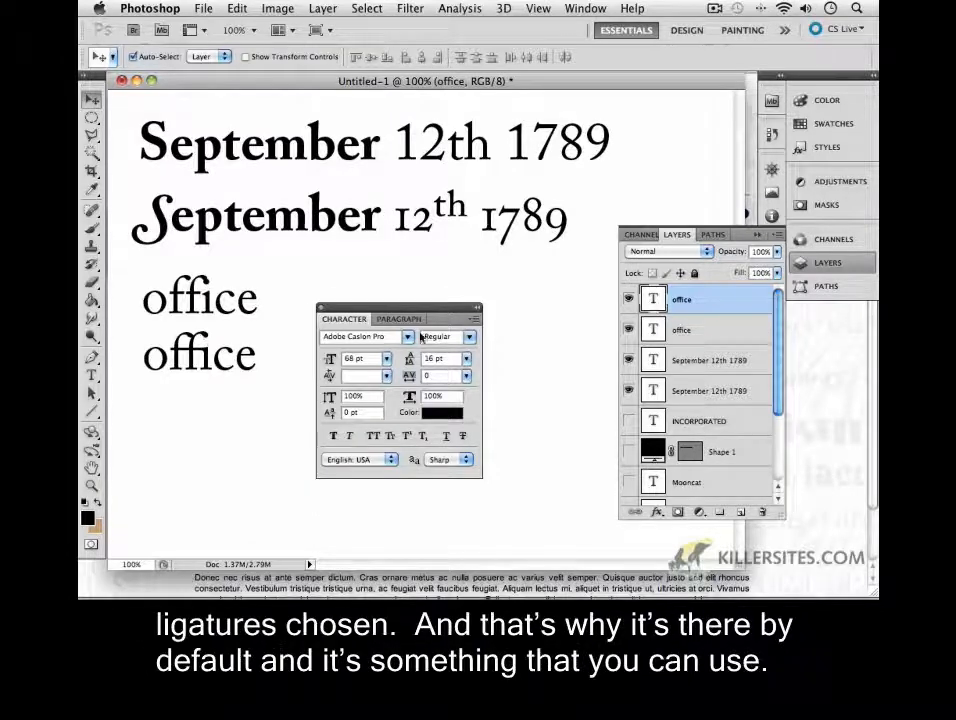
Step: Move the Character panel away from the empty canvas area beside the two "office" words
{"action": "left_click", "coordinate": [475, 320]}
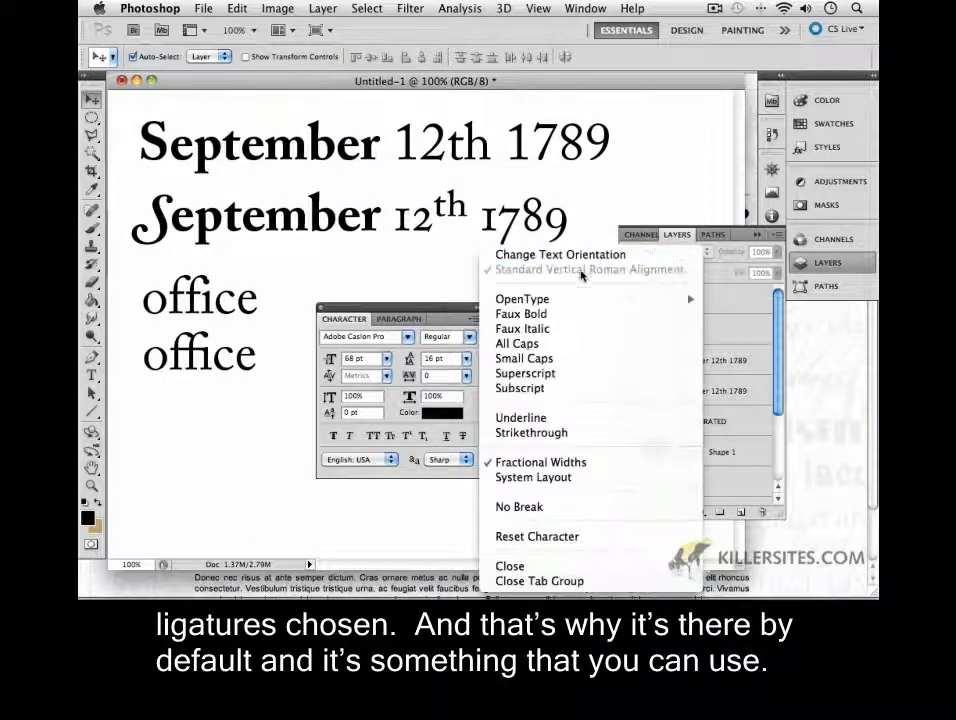
{"action": "mouse_move", "coordinate": [577, 301]}
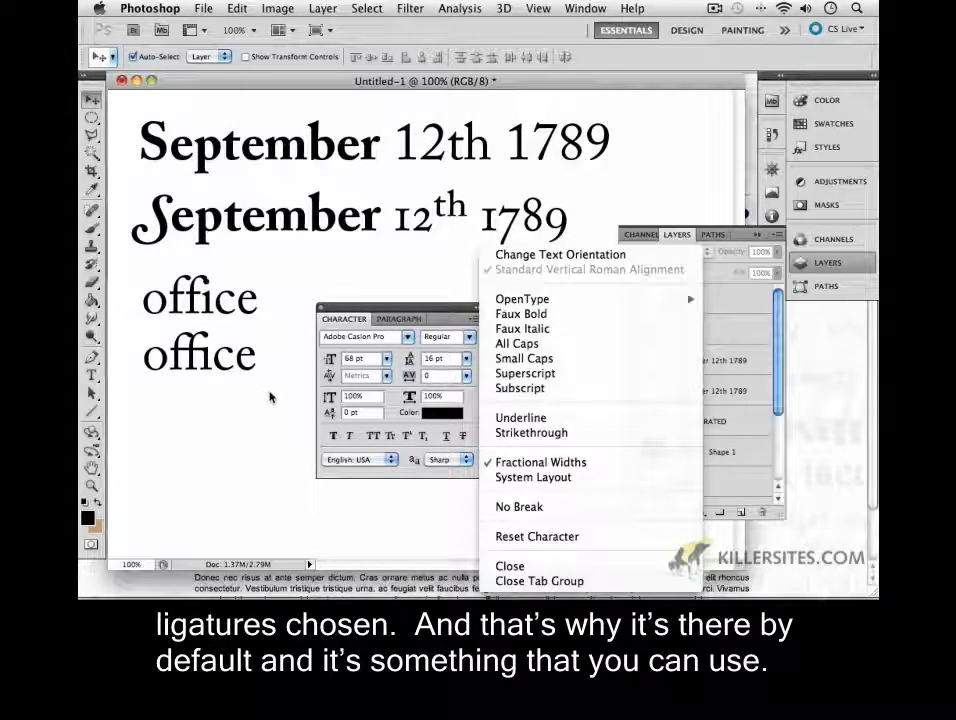
{"action": "left_click", "coordinate": [347, 311]}
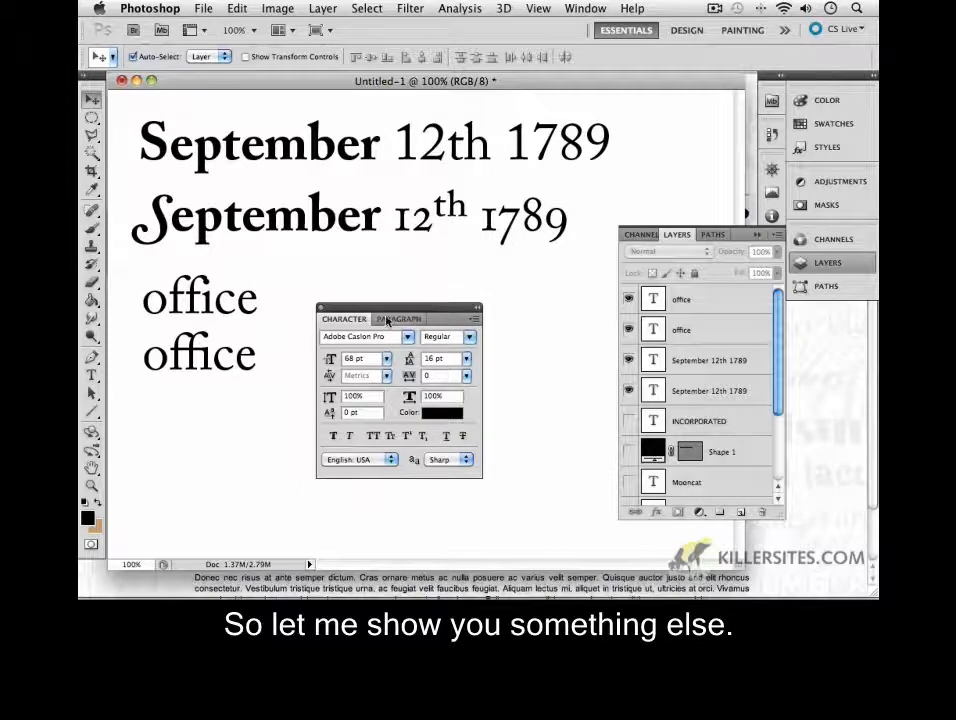
{"action": "left_click_drag", "start_coordinate": [395, 314], "coordinate": [648, 155]}
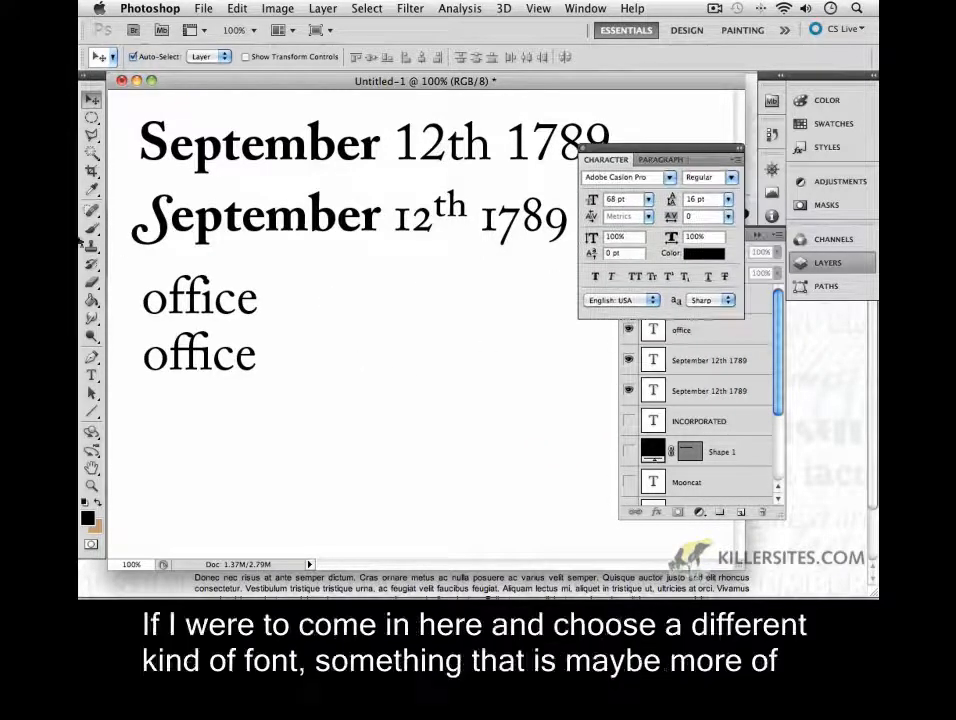
Step: Add a new point text line beside the two "office" words containing the presenter's name
{"action": "left_click", "coordinate": [91, 375]}
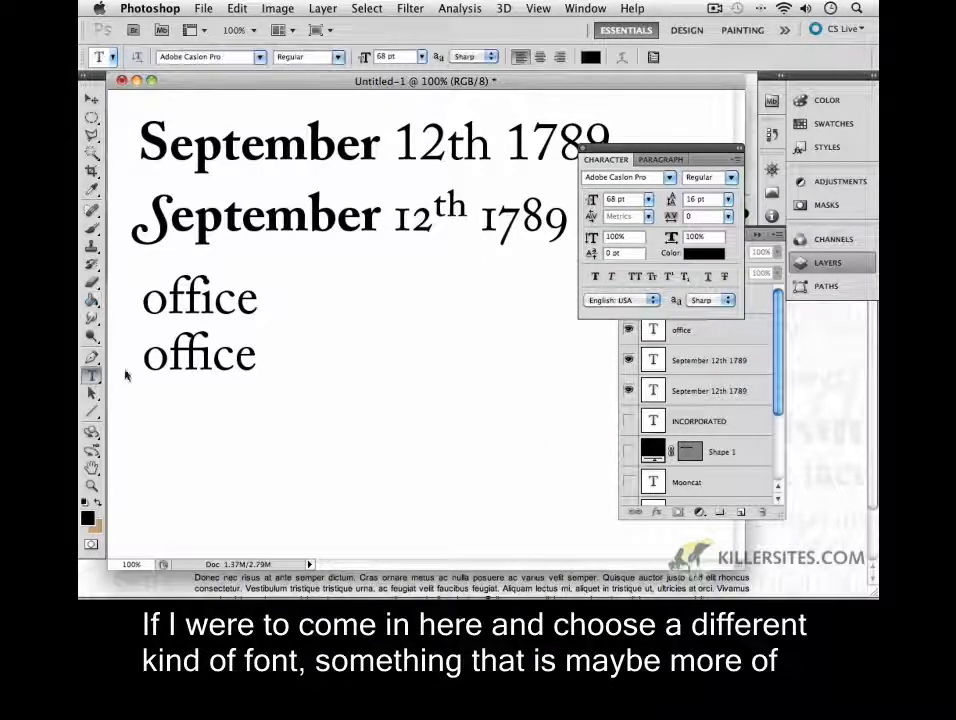
{"action": "left_click", "coordinate": [309, 331]}
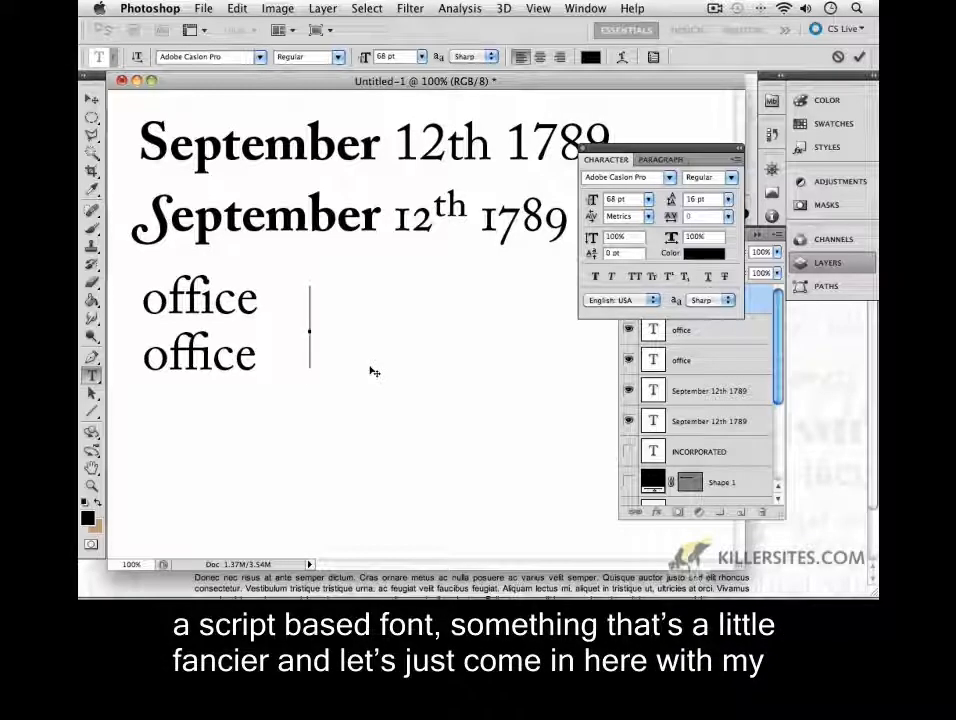
{"action": "type", "text": "S"}
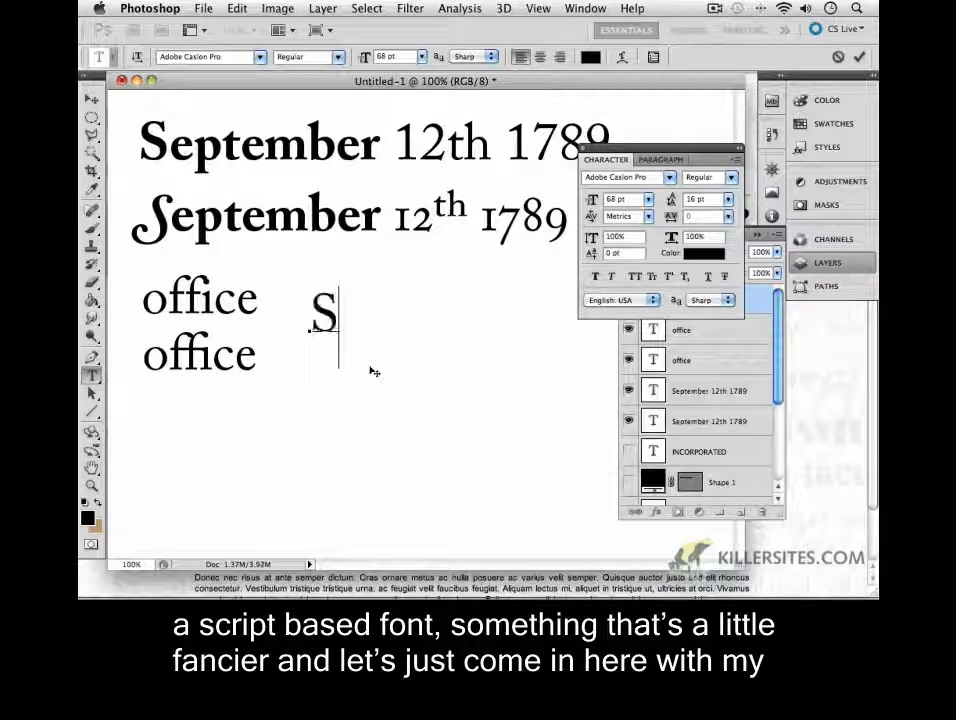
{"action": "type", "text": "anto"}
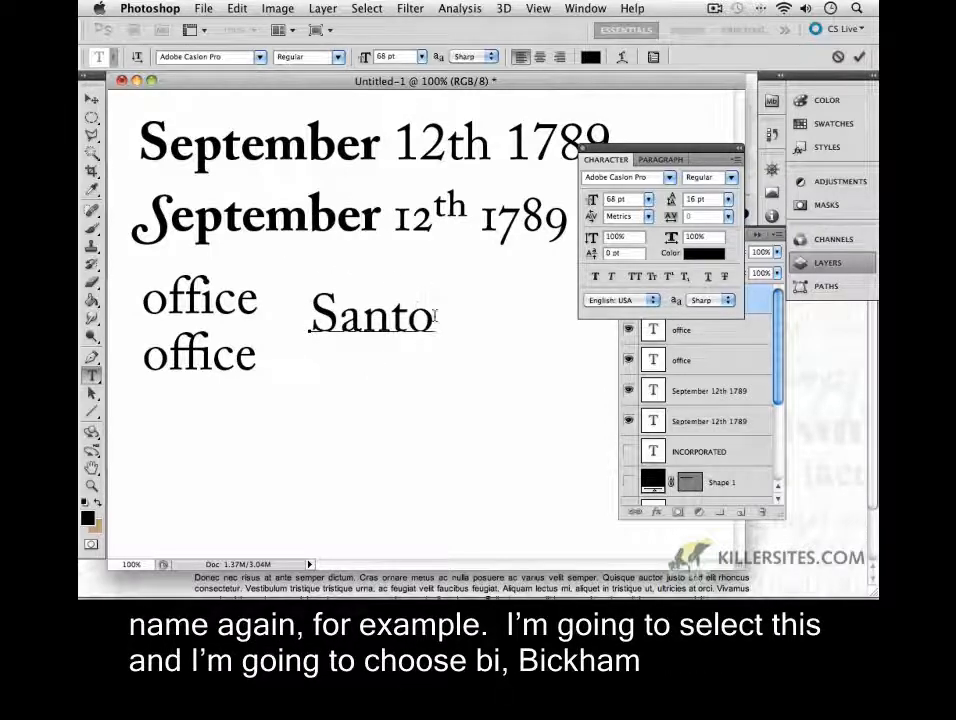
Step: Change the font of the whole name text to Bickham Script Pro
{"action": "double_click", "coordinate": [370, 315]}
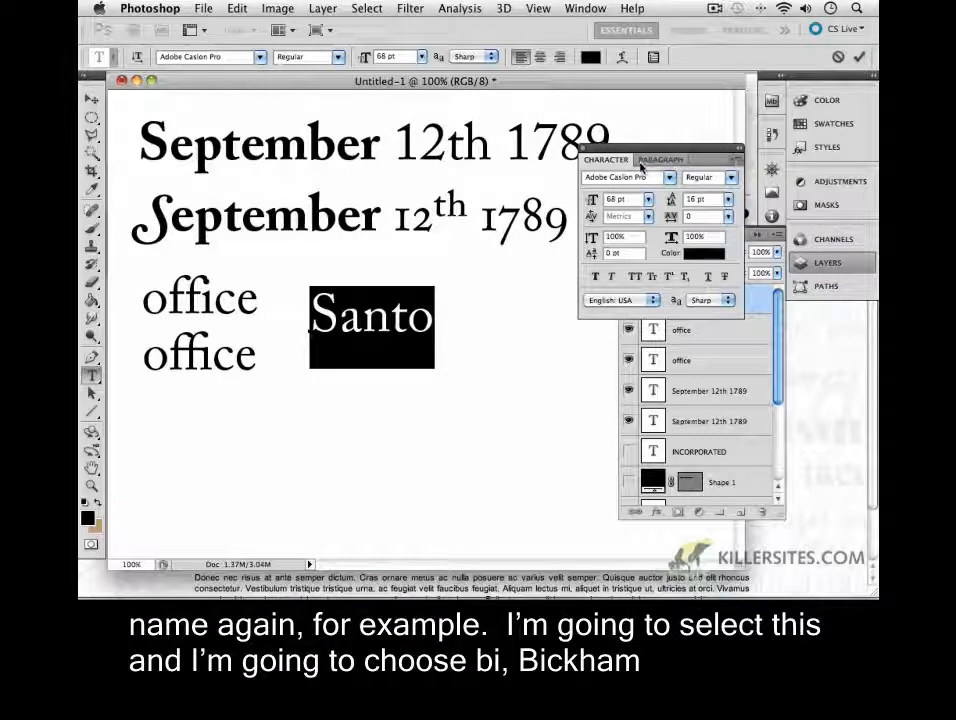
{"action": "left_click_drag", "start_coordinate": [630, 177], "coordinate": [464, 179]}
{"action": "type", "text": "bi"}
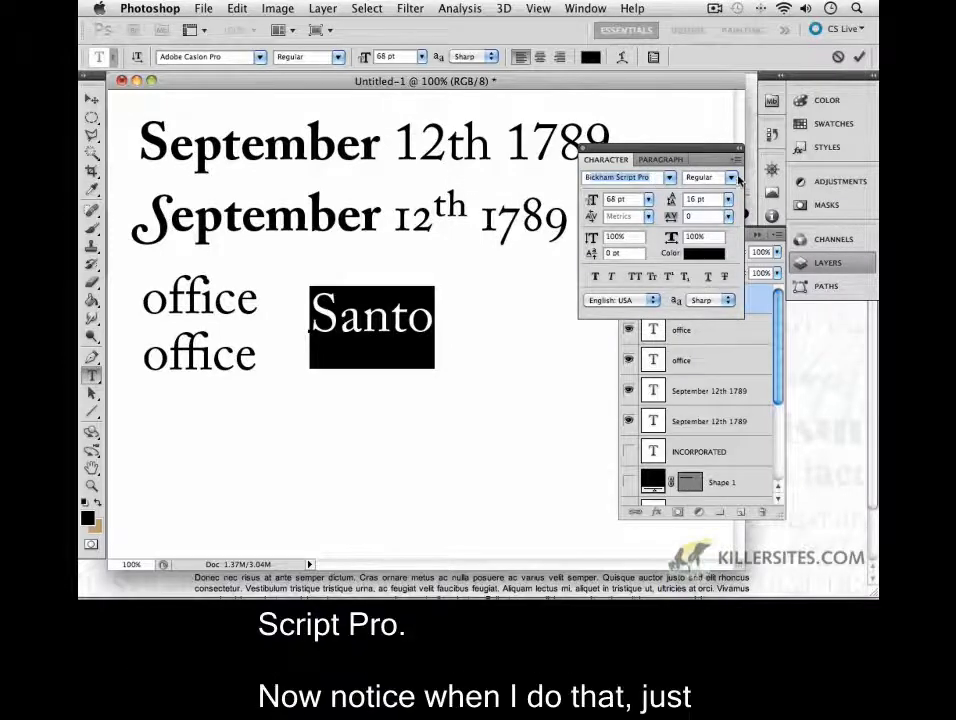
{"action": "left_click", "coordinate": [737, 160]}
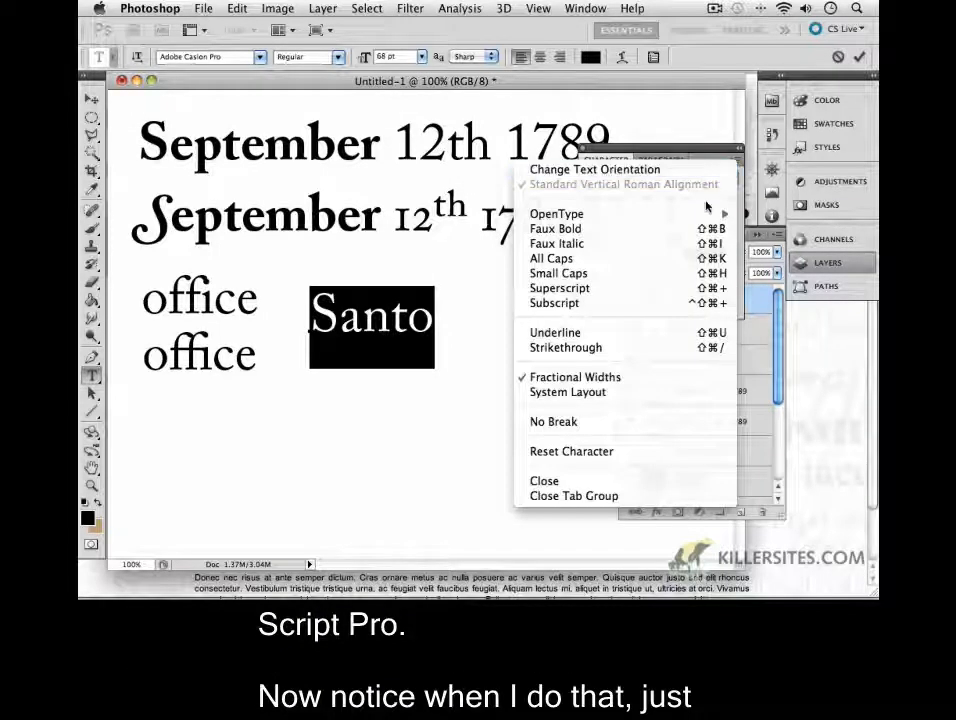
{"action": "key", "text": "Escape"}
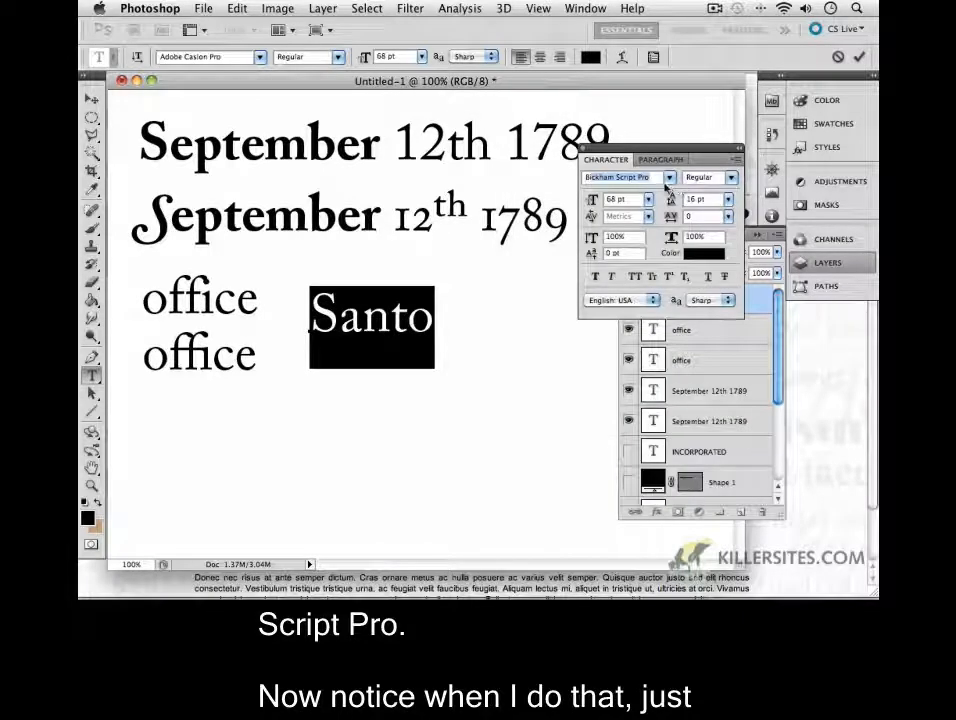
{"action": "key", "text": "Return"}
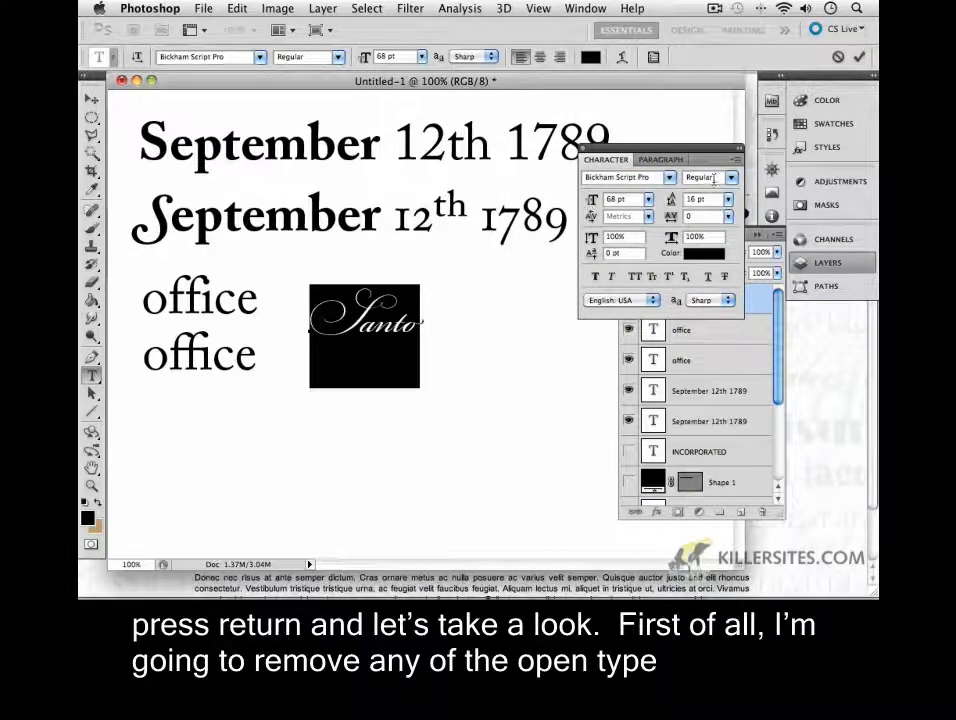
Step: Turn off the Swash OpenType option for the script name text and commit the text edit
{"action": "left_click", "coordinate": [738, 163]}
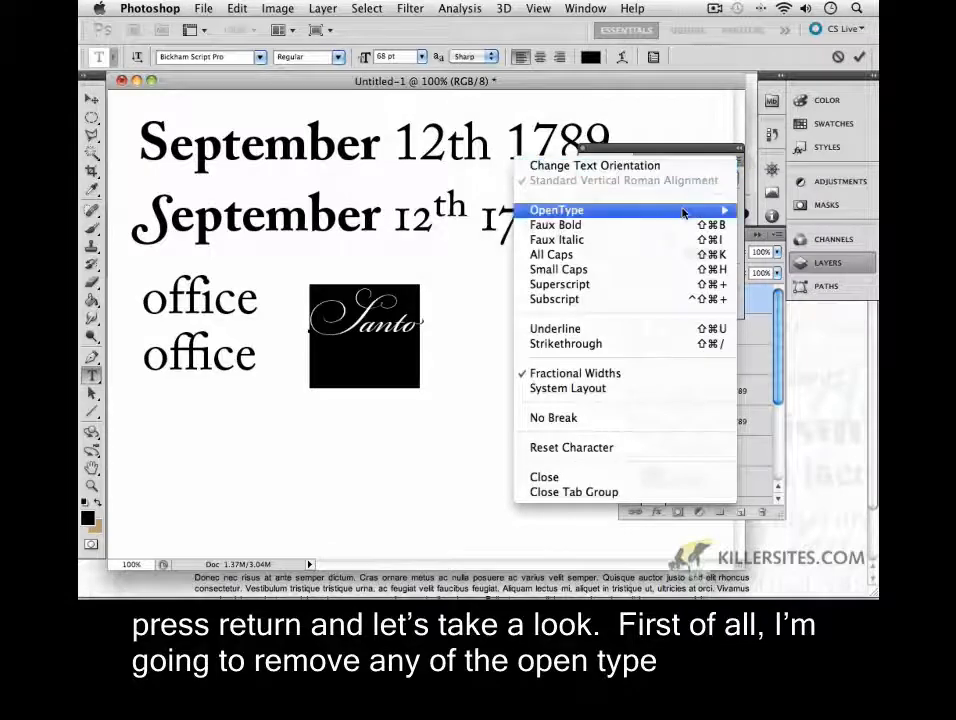
{"action": "mouse_move", "coordinate": [684, 212]}
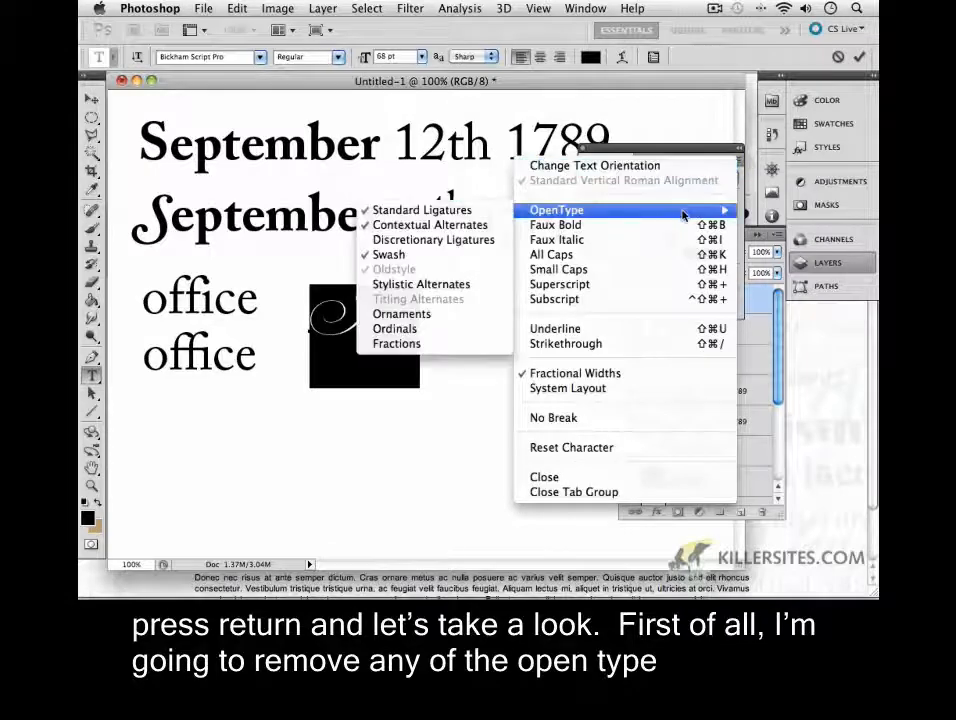
{"action": "left_click", "coordinate": [405, 257]}
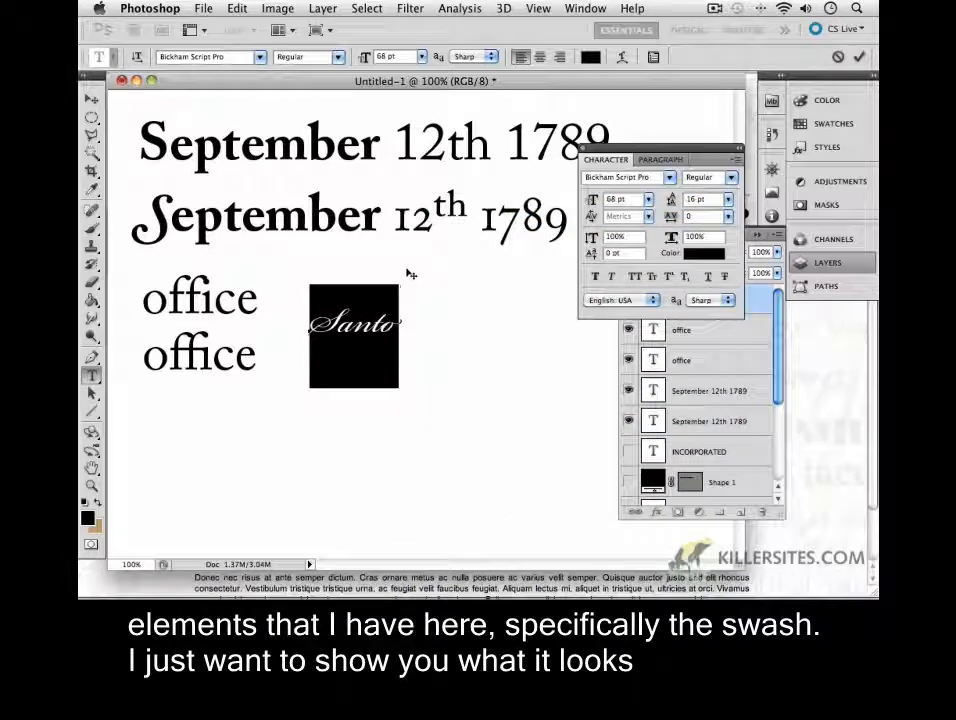
{"action": "left_click", "coordinate": [91, 99]}
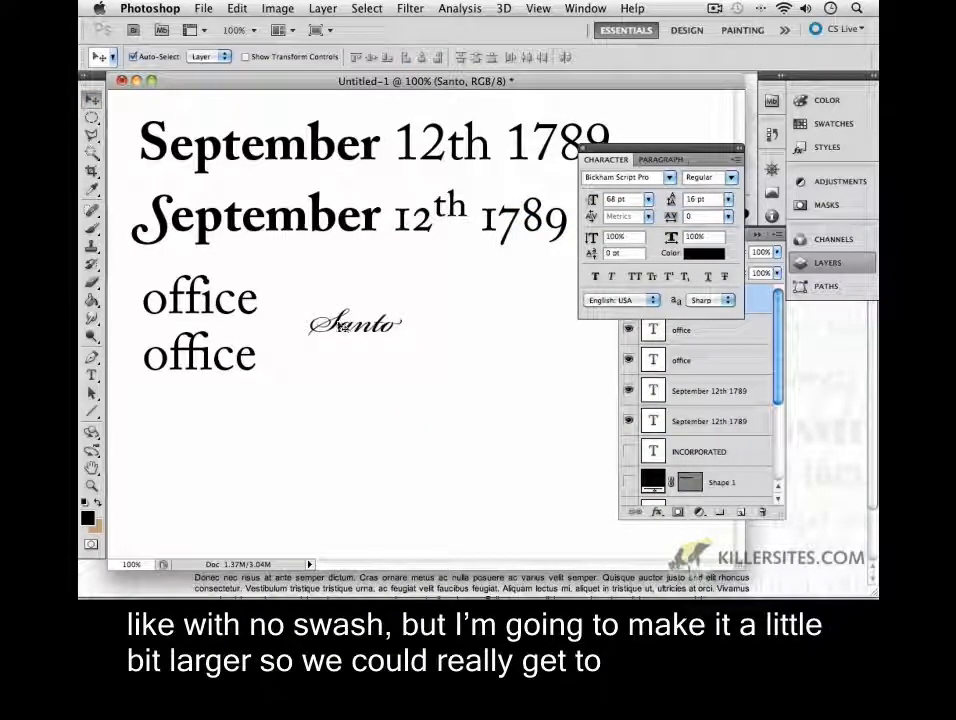
Step: Select the whole script name text and enlarge its font size to 150 pt
{"action": "key", "text": "t"}
{"action": "left_click", "coordinate": [370, 326]}
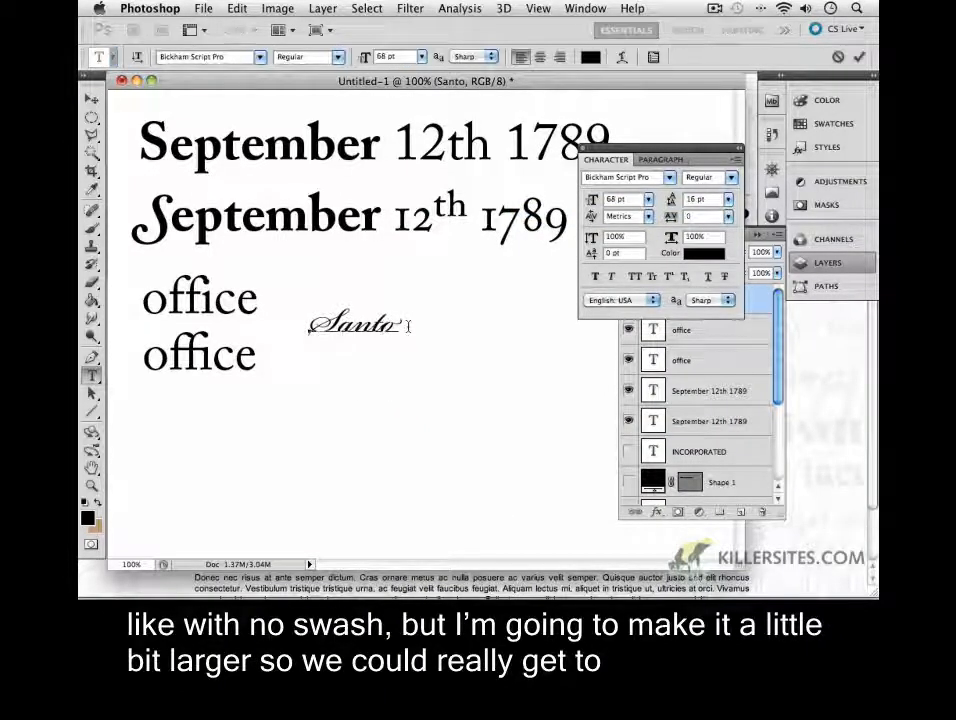
{"action": "left_click_drag", "start_coordinate": [407, 325], "coordinate": [234, 322]}
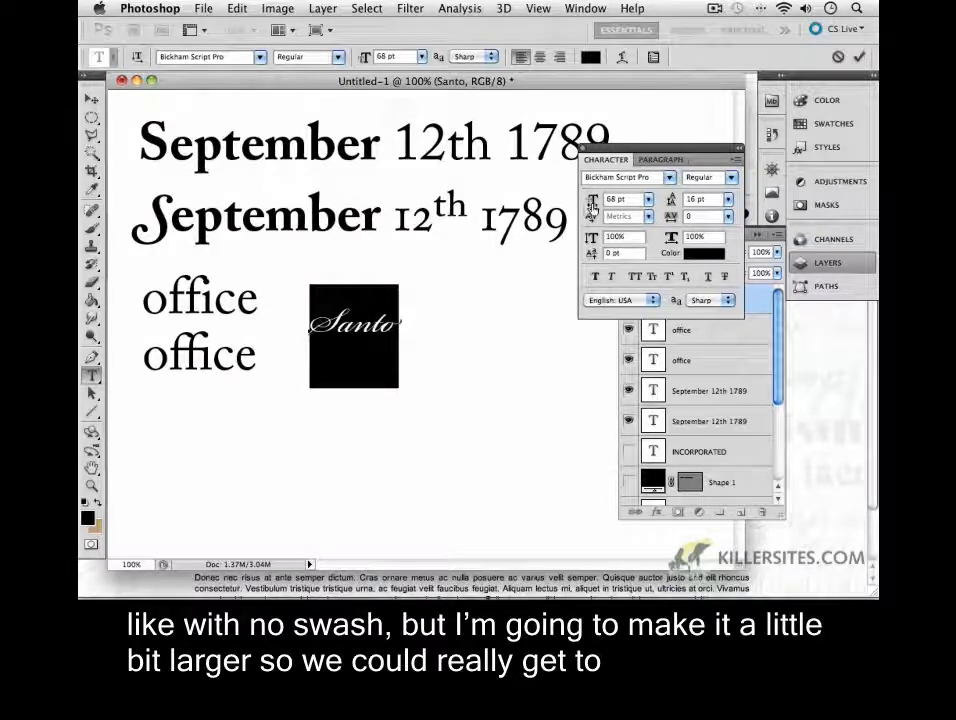
{"action": "left_click_drag", "start_coordinate": [590, 205], "coordinate": [650, 206]}
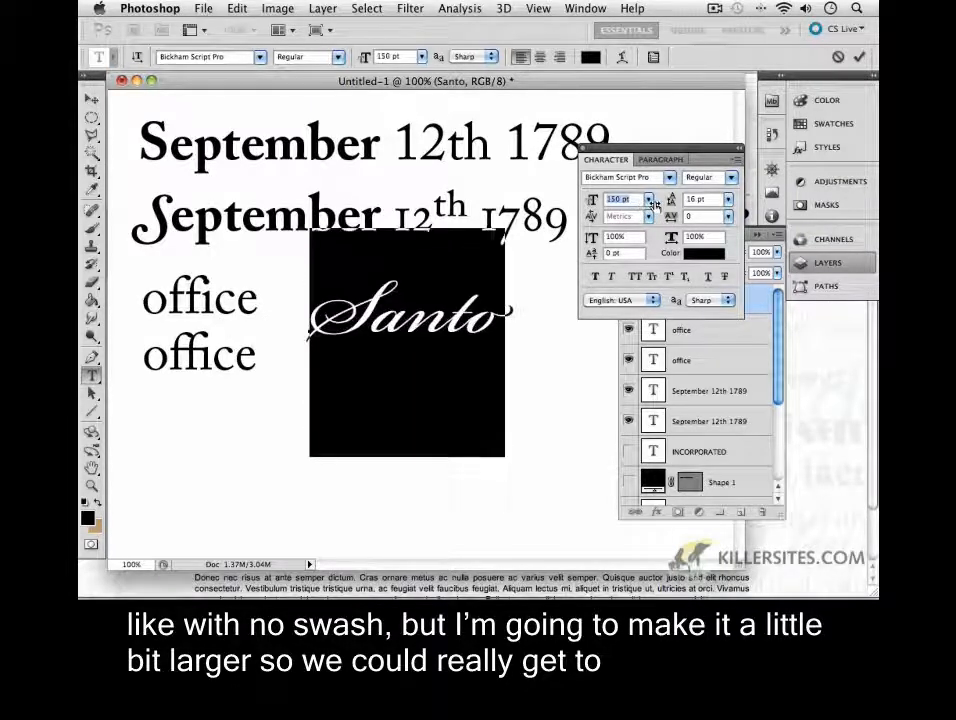
Step: Turn off the Contextual Alternates OpenType option for the selected script name text
{"action": "left_click", "coordinate": [736, 159]}
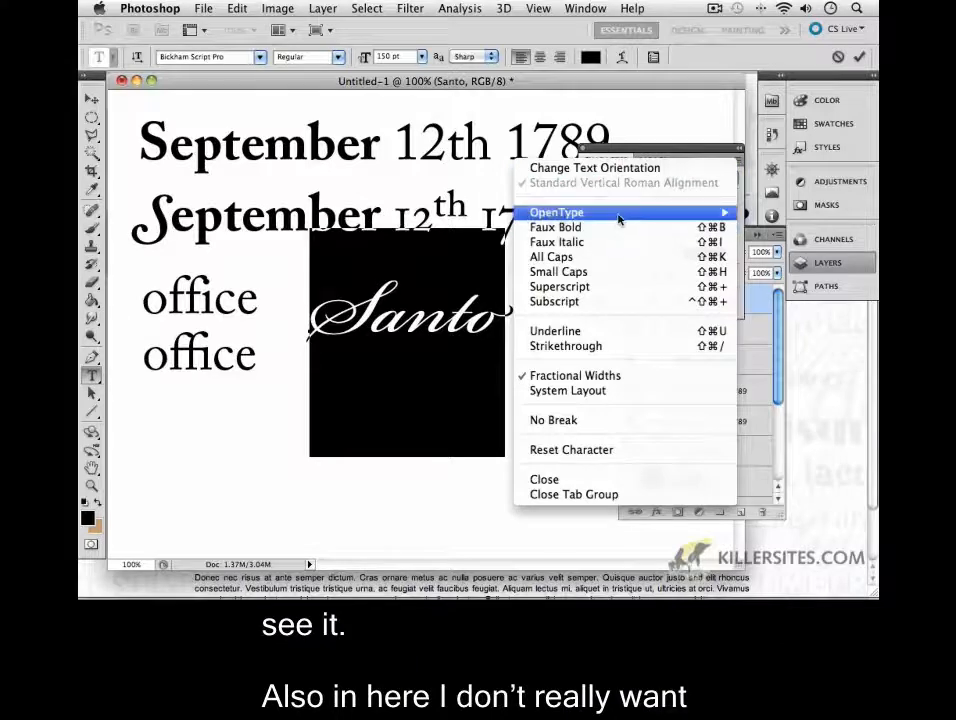
{"action": "mouse_move", "coordinate": [620, 213]}
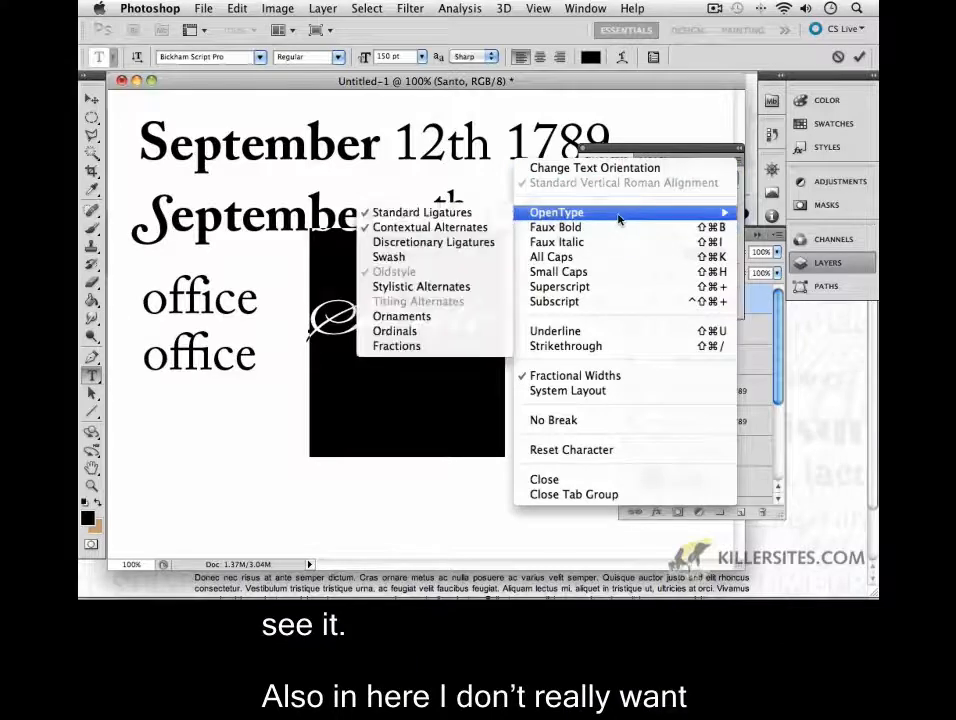
{"action": "left_click", "coordinate": [431, 229]}
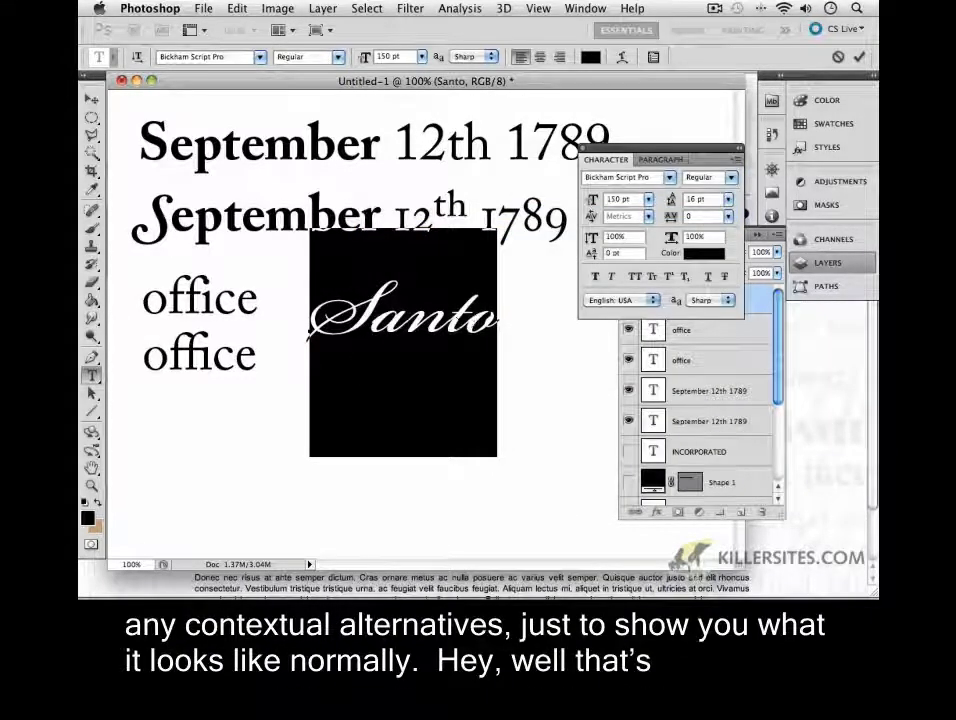
Step: Commit the name text, move it beside the upper "office" word, and place a duplicate of it directly below
{"action": "left_click", "coordinate": [86, 98]}
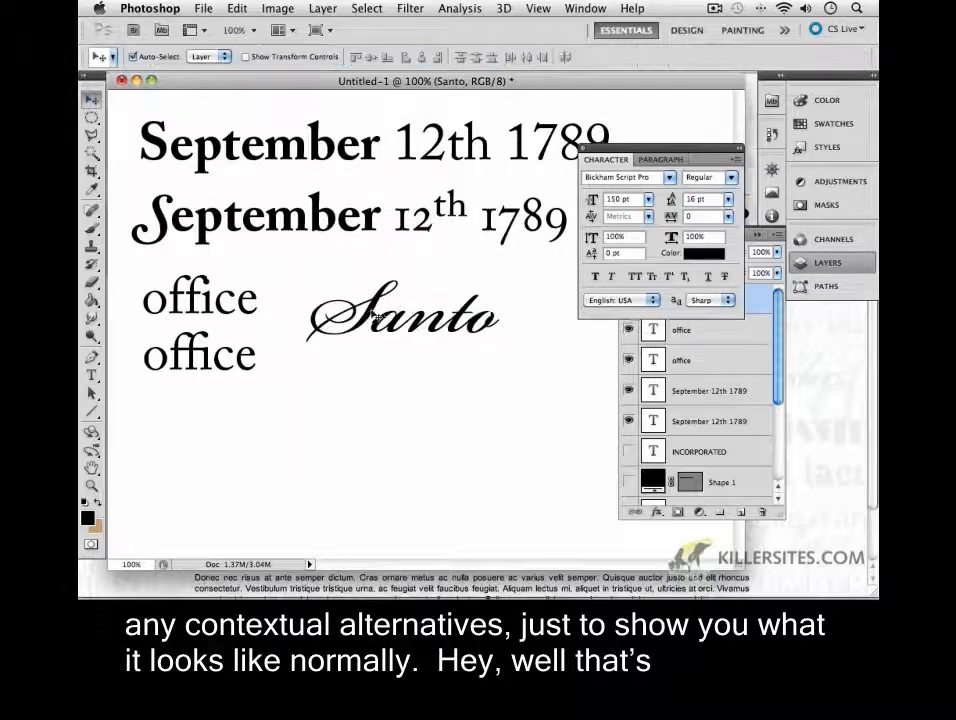
{"action": "left_click_drag", "start_coordinate": [372, 312], "coordinate": [345, 298]}
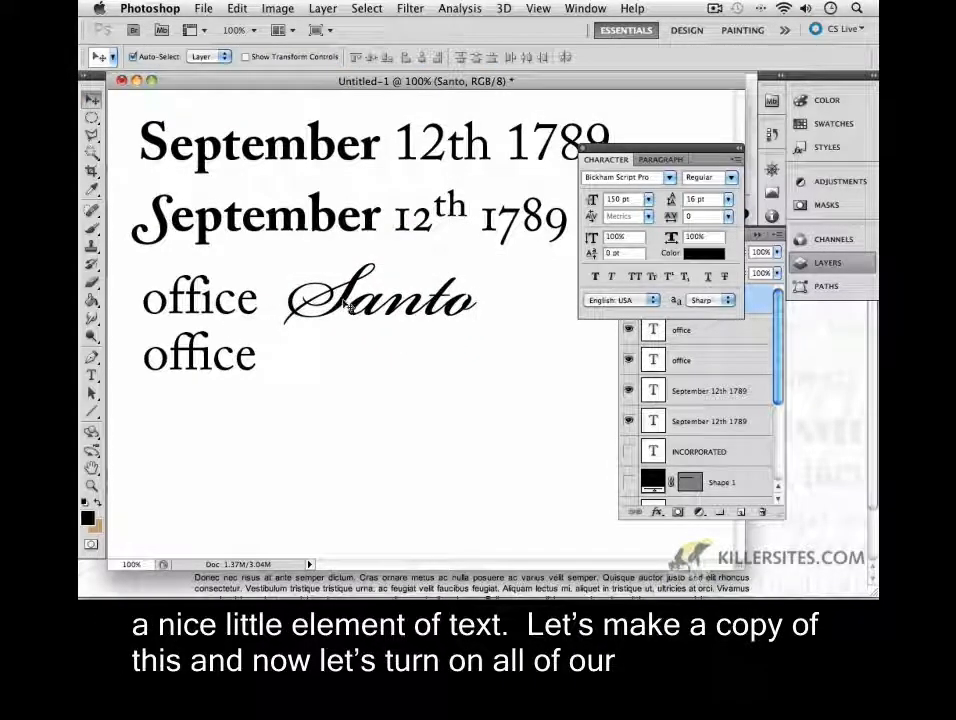
{"action": "left_click_drag", "start_coordinate": [343, 303], "coordinate": [356, 402], "text": "alt"}
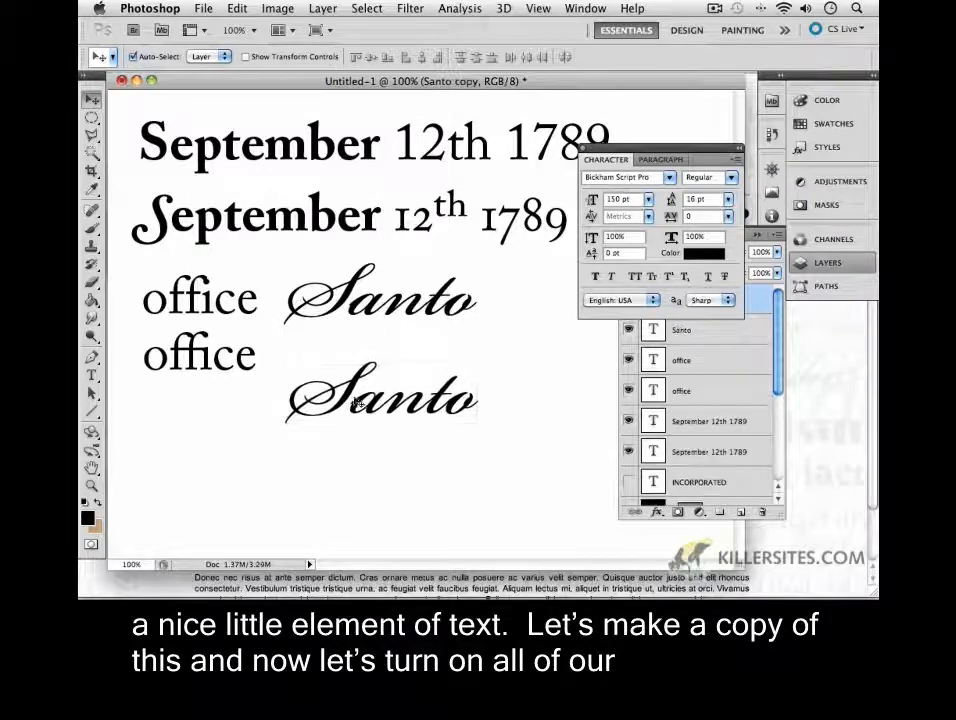
Step: Select all the text of the lower name copy and turn on its Contextual Alternates OpenType option
{"action": "key", "text": "t"}
{"action": "left_click", "coordinate": [370, 393]}
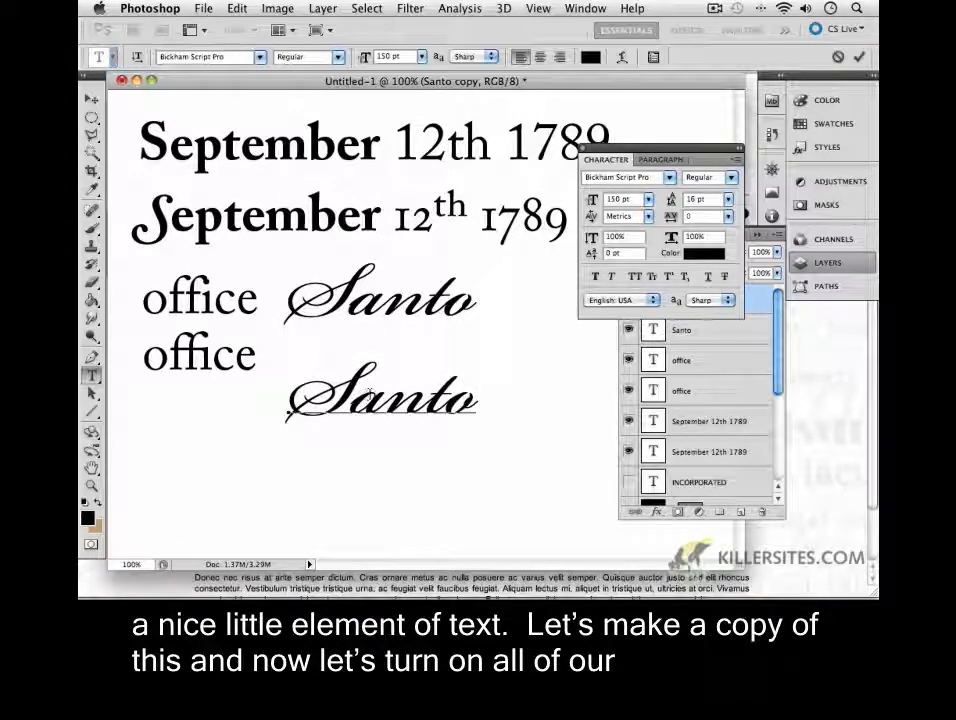
{"action": "right_click", "coordinate": [497, 401]}
{"action": "left_click", "coordinate": [510, 327]}
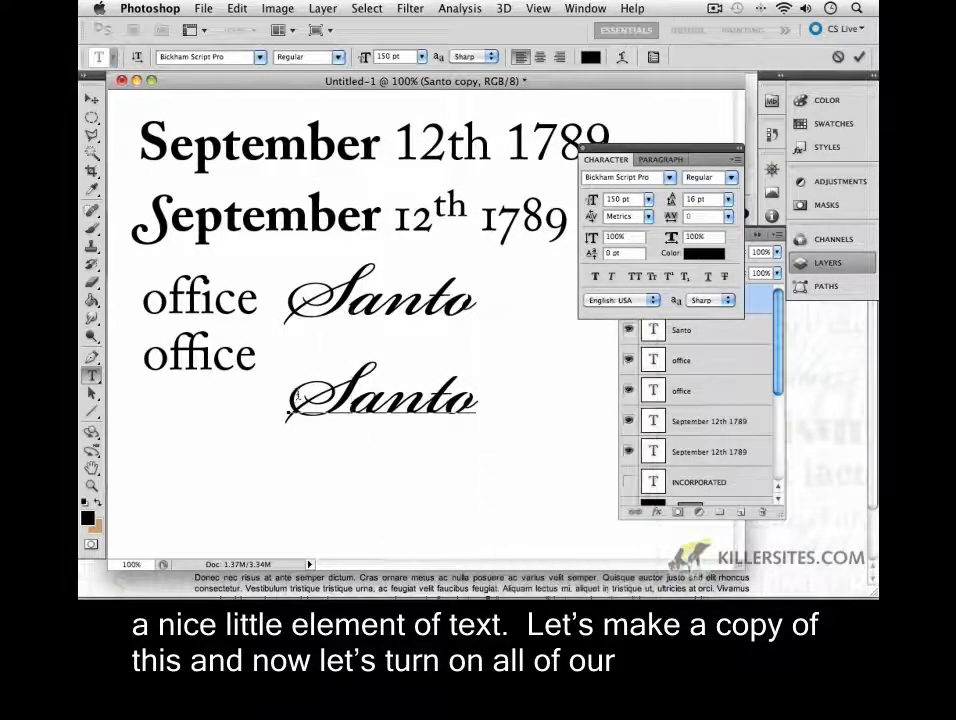
{"action": "left_click", "coordinate": [737, 159]}
{"action": "mouse_move", "coordinate": [668, 211]}
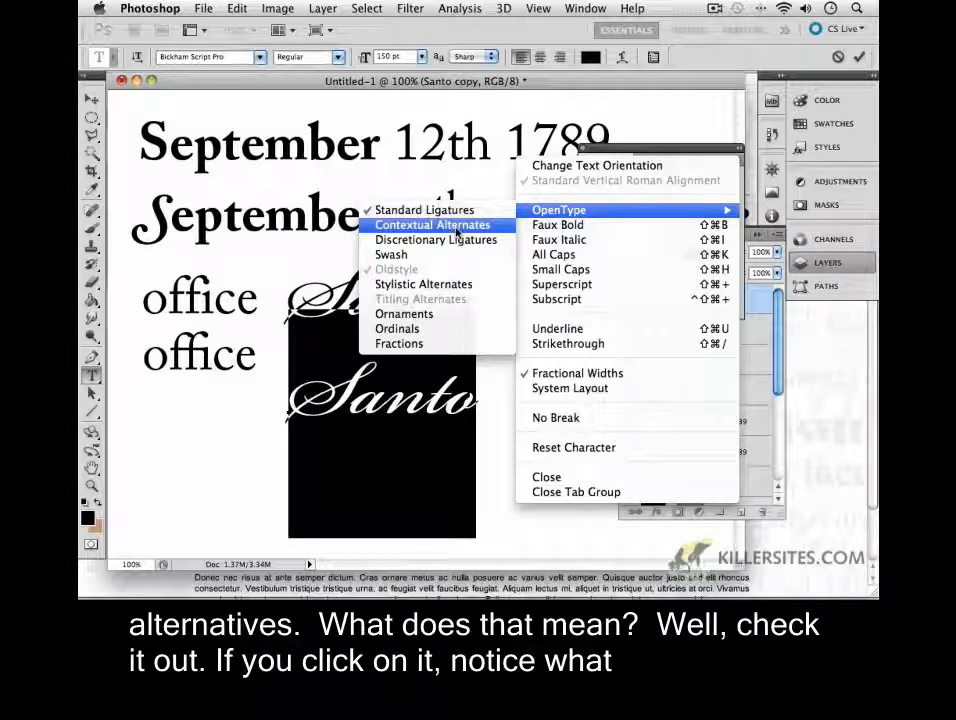
{"action": "left_click", "coordinate": [456, 228]}
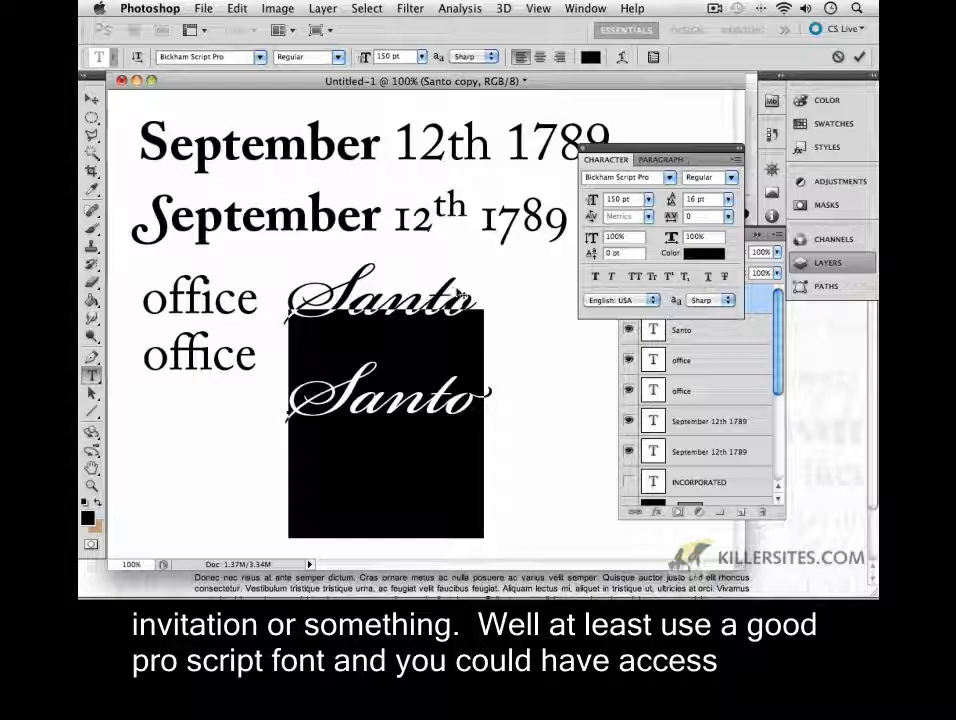
Step: Turn on the Swash OpenType option for the lower name copy and commit the text edit
{"action": "left_click", "coordinate": [737, 159]}
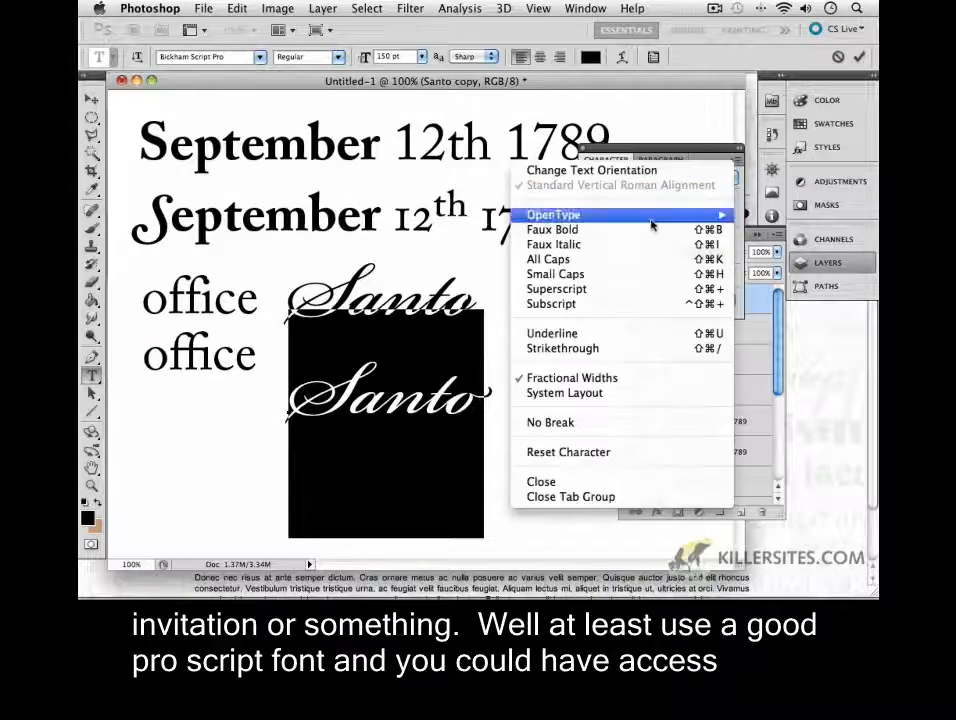
{"action": "mouse_move", "coordinate": [648, 217]}
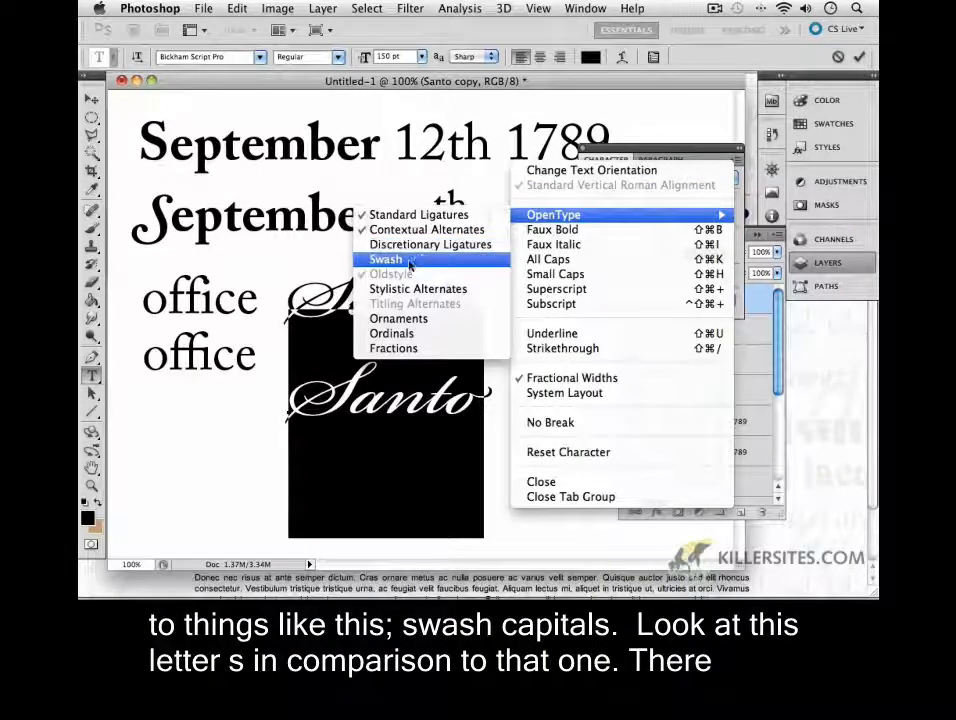
{"action": "left_click", "coordinate": [409, 264]}
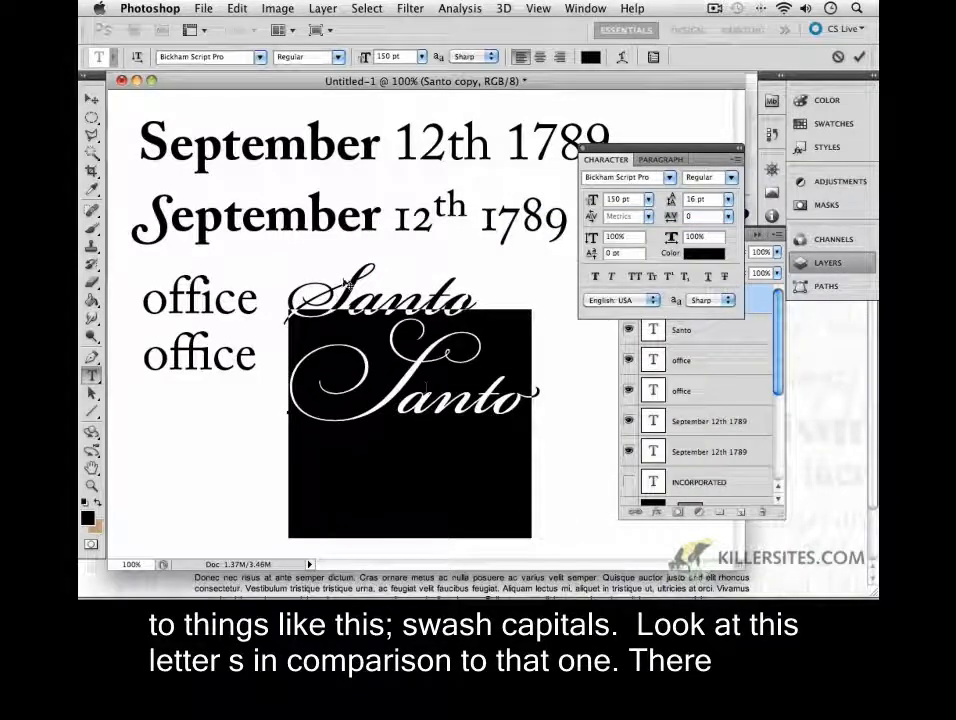
{"action": "left_click", "coordinate": [91, 99]}
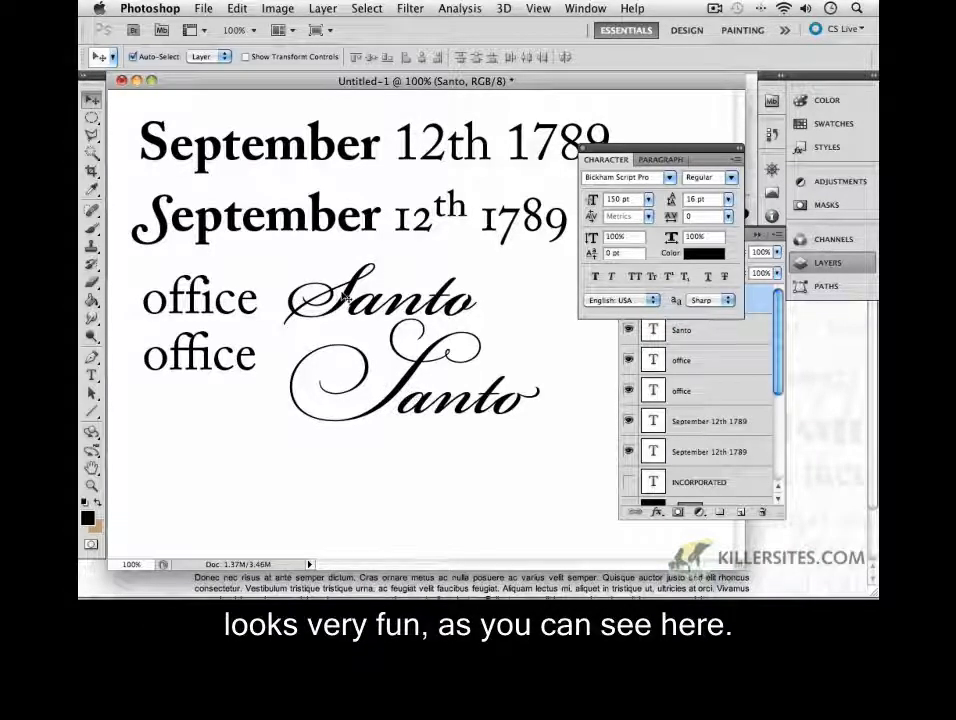
Step: Delete the two "office" texts and move both script names into their place under the September lines
{"action": "left_click_drag", "start_coordinate": [160, 284], "coordinate": [207, 363]}
{"action": "key", "text": "Delete"}
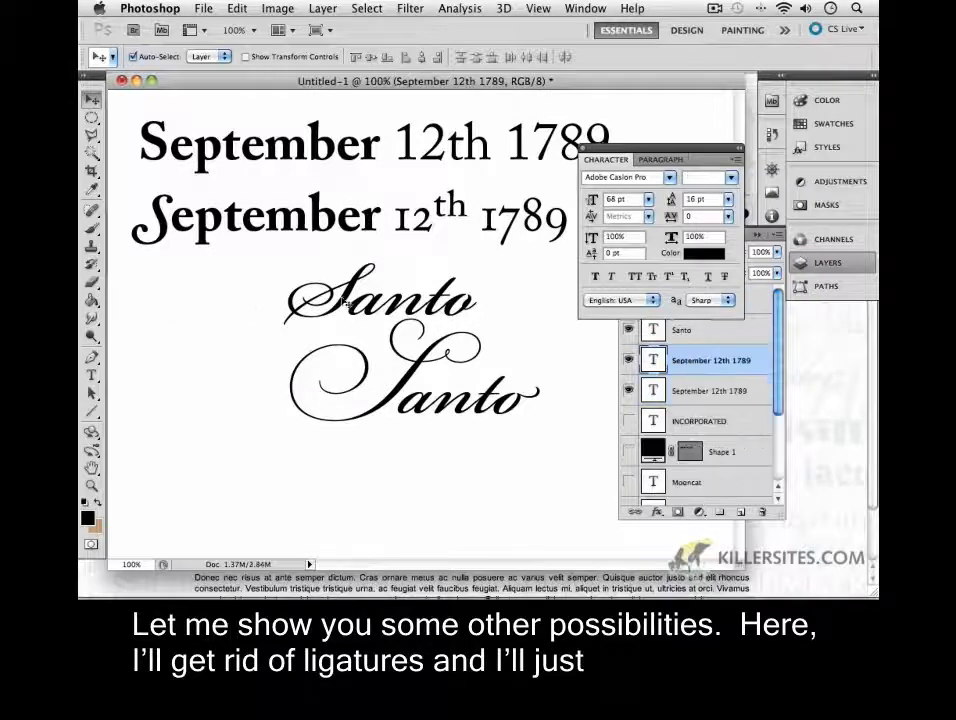
{"action": "left_click_drag", "start_coordinate": [351, 304], "coordinate": [197, 298]}
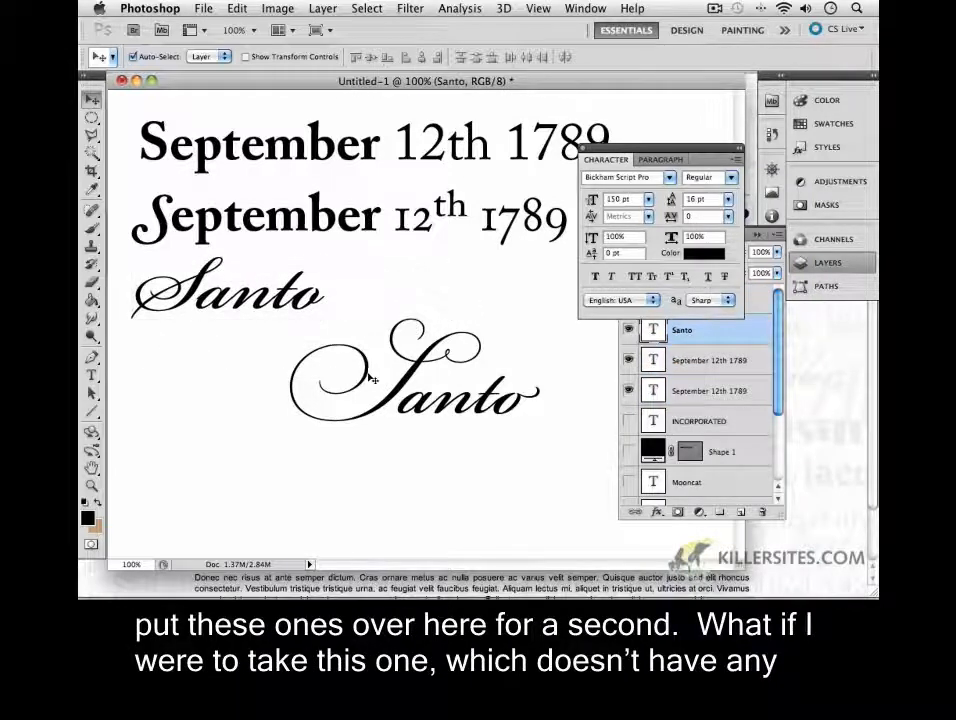
{"action": "left_click_drag", "start_coordinate": [408, 376], "coordinate": [247, 381]}
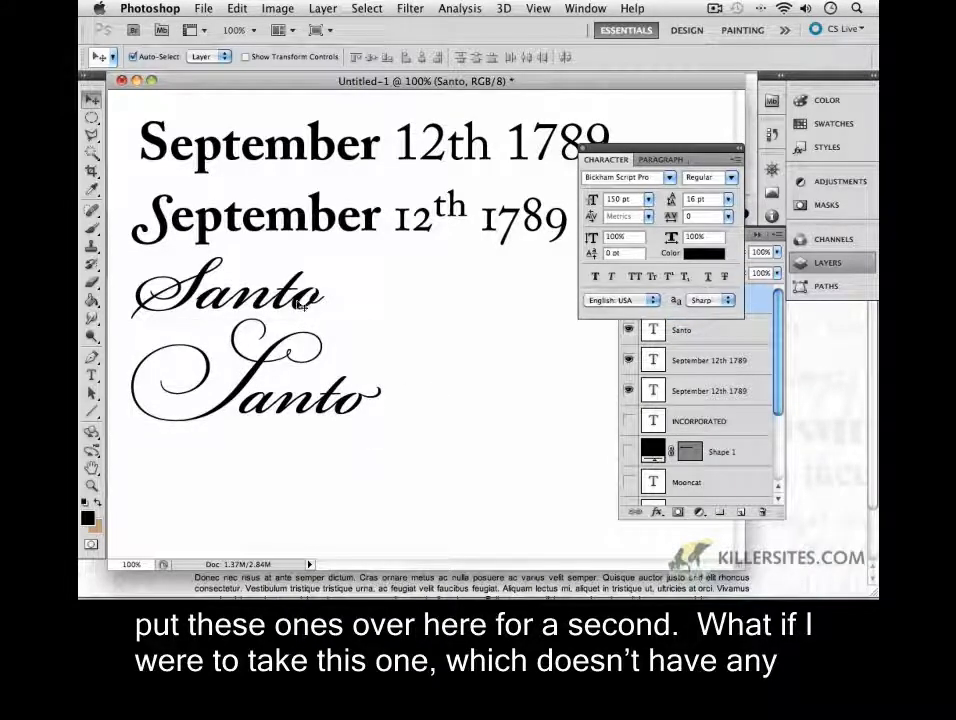
Step: Duplicate the plain script name near the bottom of the canvas, replace its wording with "extremely good", and commit the text
{"action": "left_click_drag", "start_coordinate": [286, 306], "coordinate": [420, 498]}
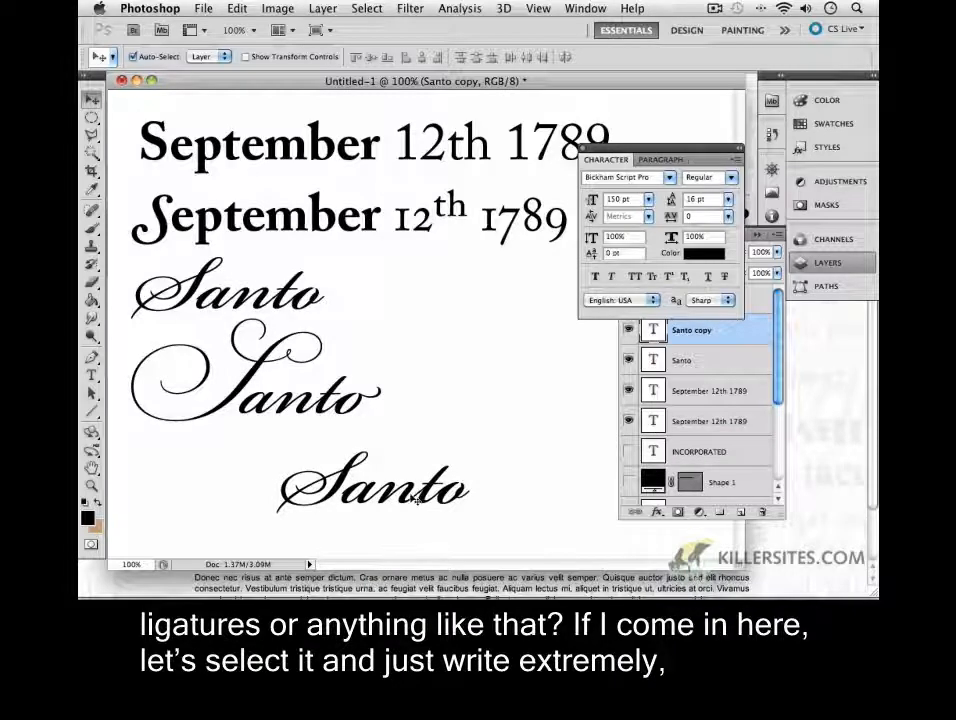
{"action": "key", "text": "e"}
{"action": "key", "text": "t"}
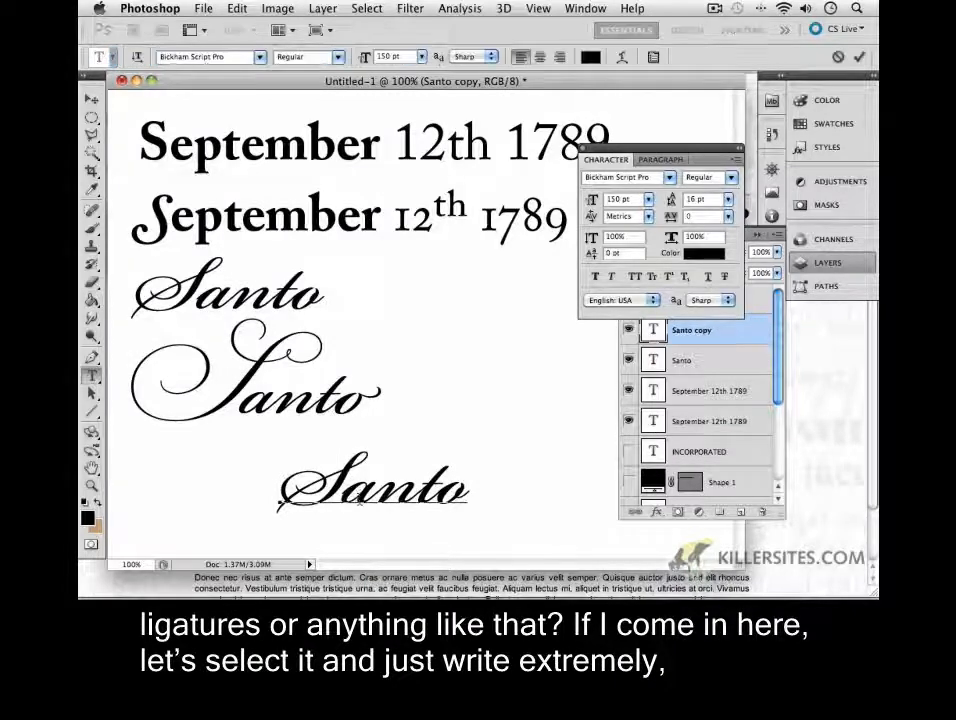
{"action": "left_click", "coordinate": [372, 513]}
{"action": "double_click", "coordinate": [372, 513]}
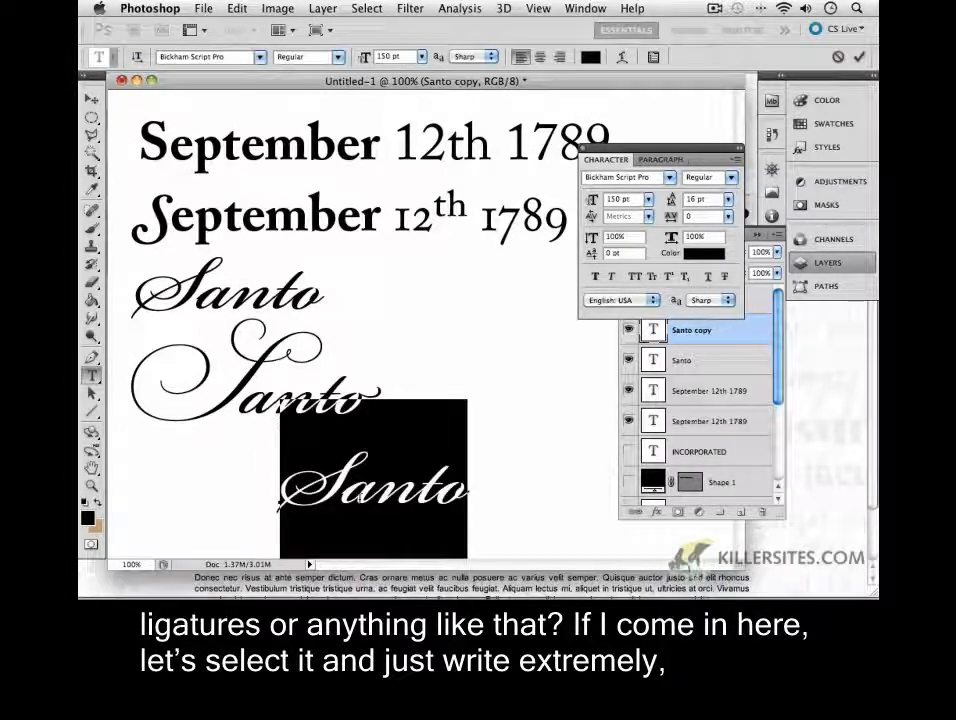
{"action": "type", "text": "extrem"}
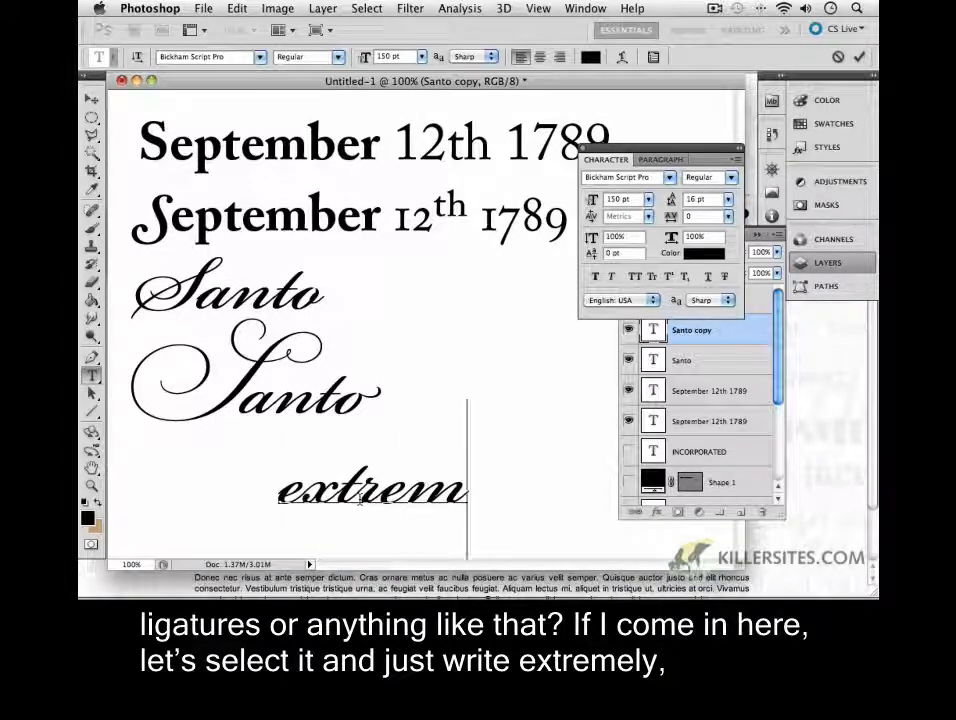
{"action": "type", "text": "ely"}
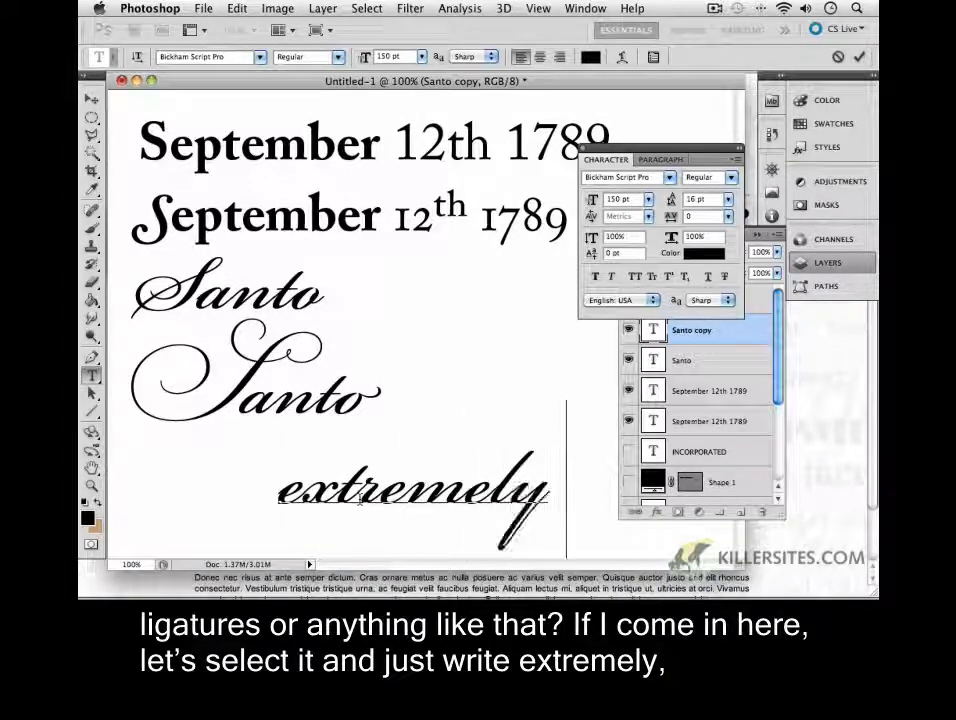
{"action": "type", "text": "good"}
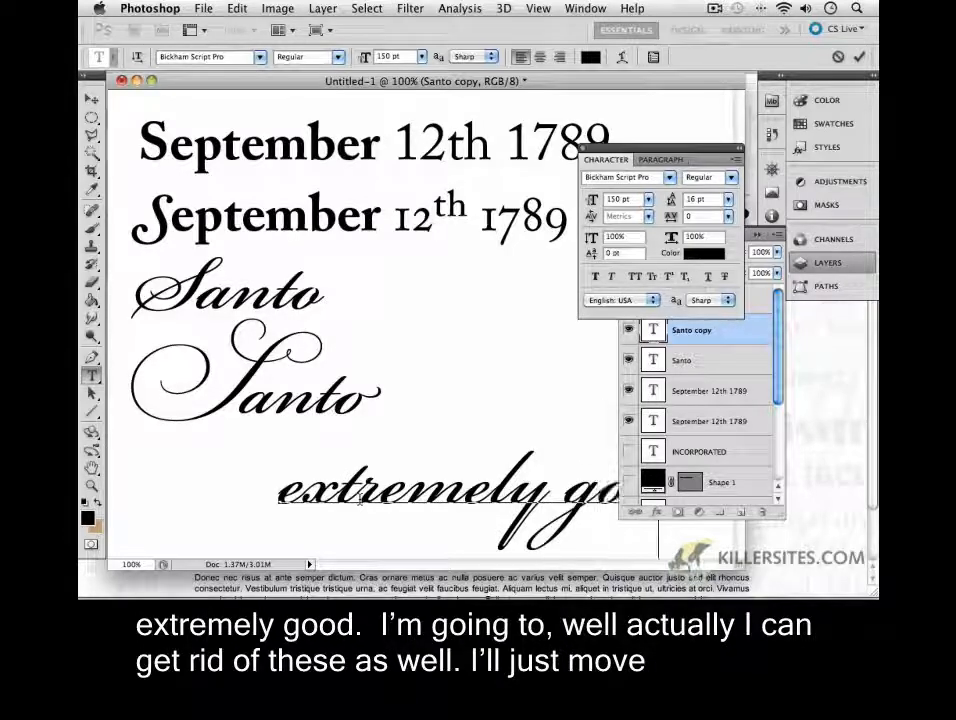
{"action": "left_click", "coordinate": [92, 99]}
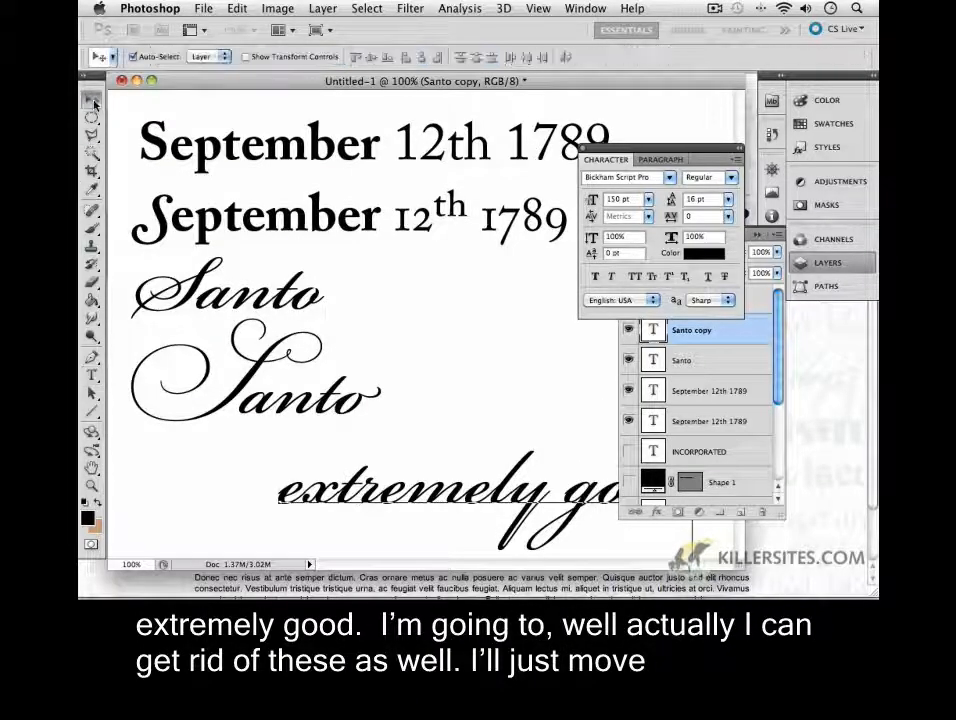
Step: Delete the two "September 12th 1789" text lines and move both script names up into the freed area of the canvas
{"action": "left_click_drag", "start_coordinate": [140, 279], "coordinate": [283, 442]}
{"action": "left_click_drag", "start_coordinate": [132, 92], "coordinate": [277, 248]}
{"action": "key", "text": "Delete"}
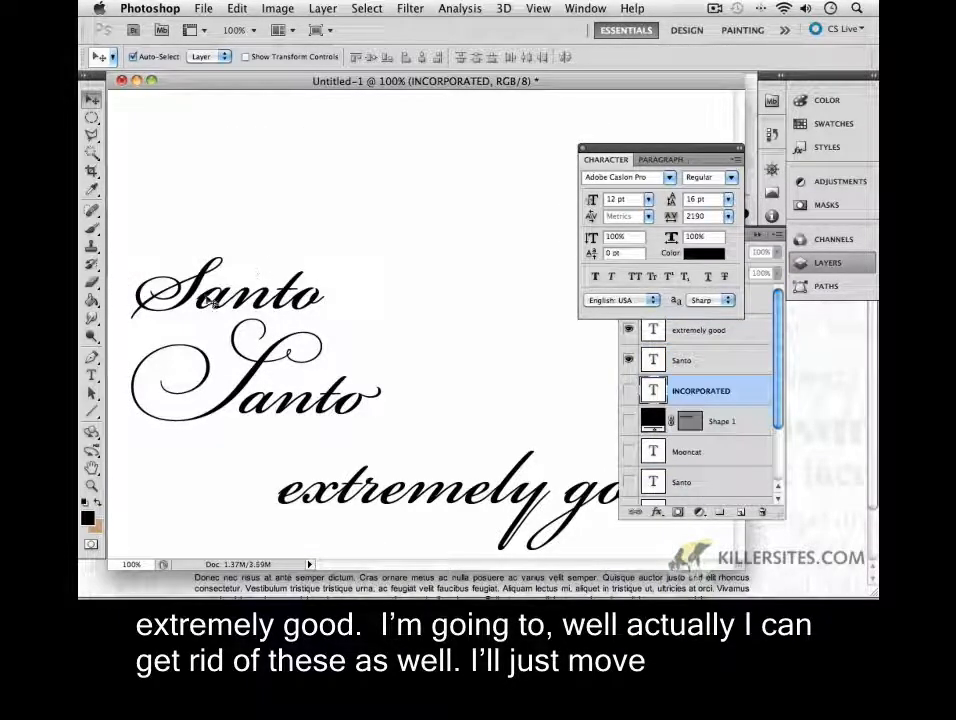
{"action": "left_click_drag", "start_coordinate": [197, 283], "coordinate": [197, 149]}
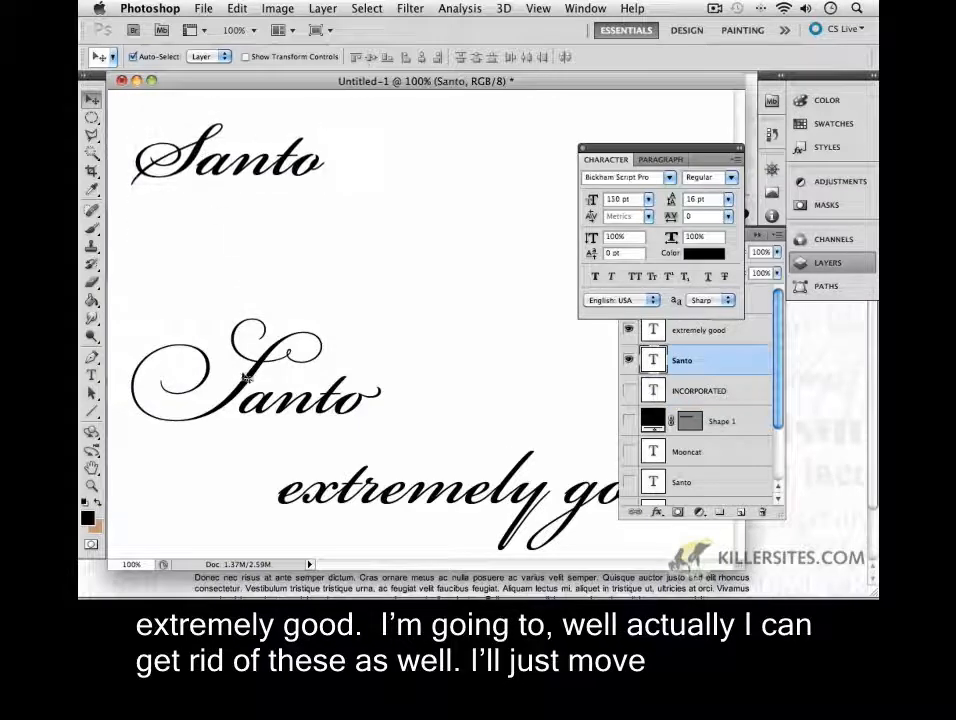
{"action": "left_click_drag", "start_coordinate": [243, 377], "coordinate": [338, 196]}
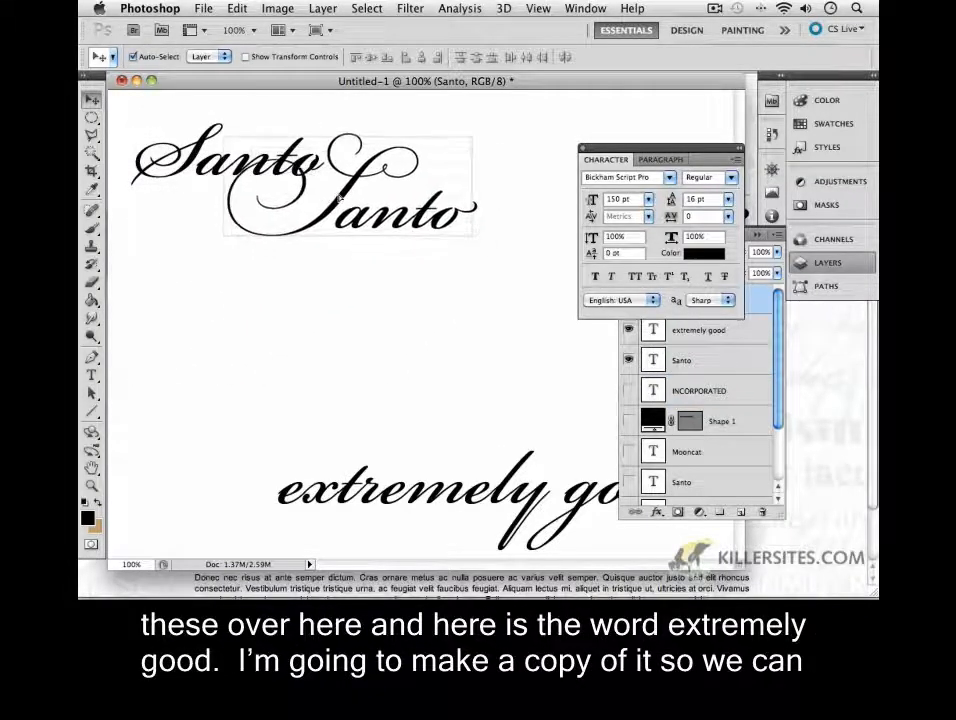
Step: Move the "extremely good" text fully into view and duplicate it so the two lines sit one above the other
{"action": "right_click", "coordinate": [371, 491]}
{"action": "left_click", "coordinate": [290, 420]}
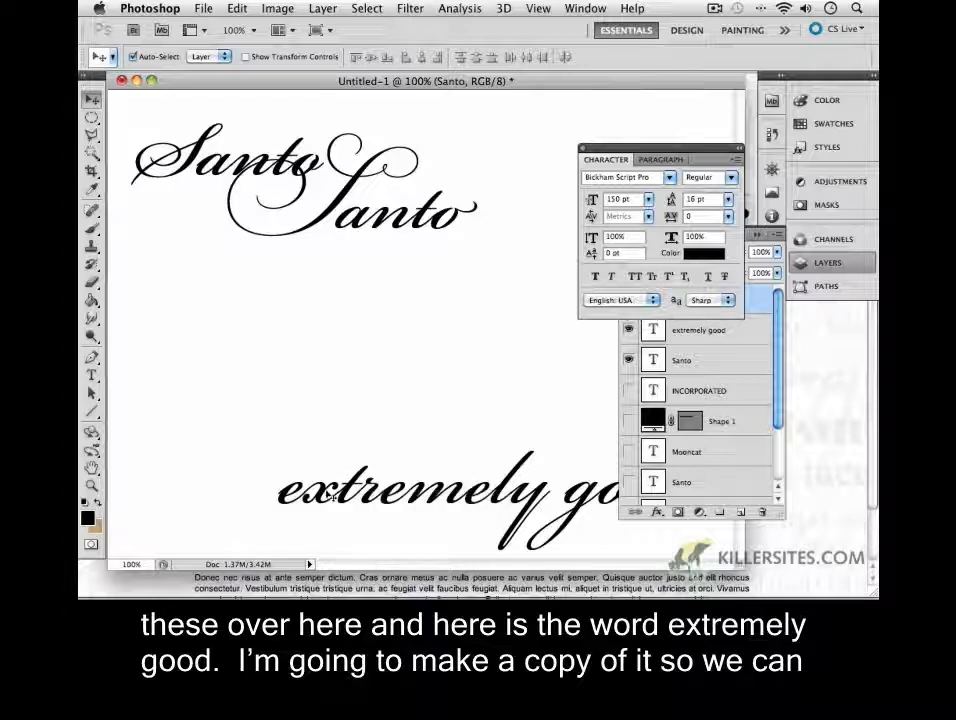
{"action": "left_click_drag", "start_coordinate": [331, 495], "coordinate": [198, 448]}
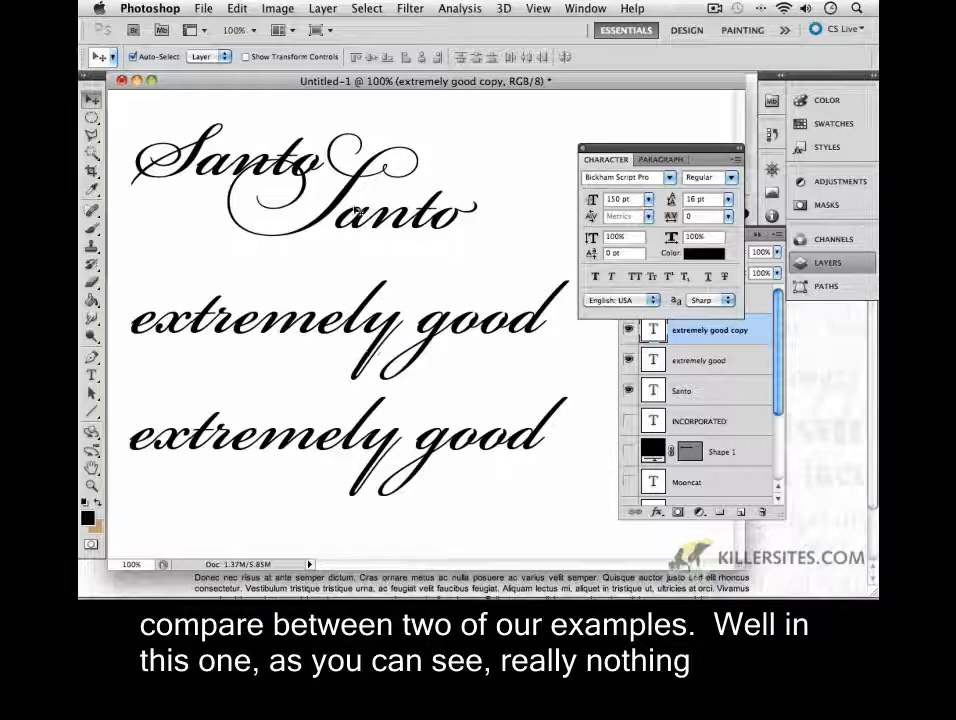
Step: Delete both script names and stack the two "extremely good" lines with a gap between them in the canvas's upper half
{"action": "left_click_drag", "start_coordinate": [171, 122], "coordinate": [416, 260]}
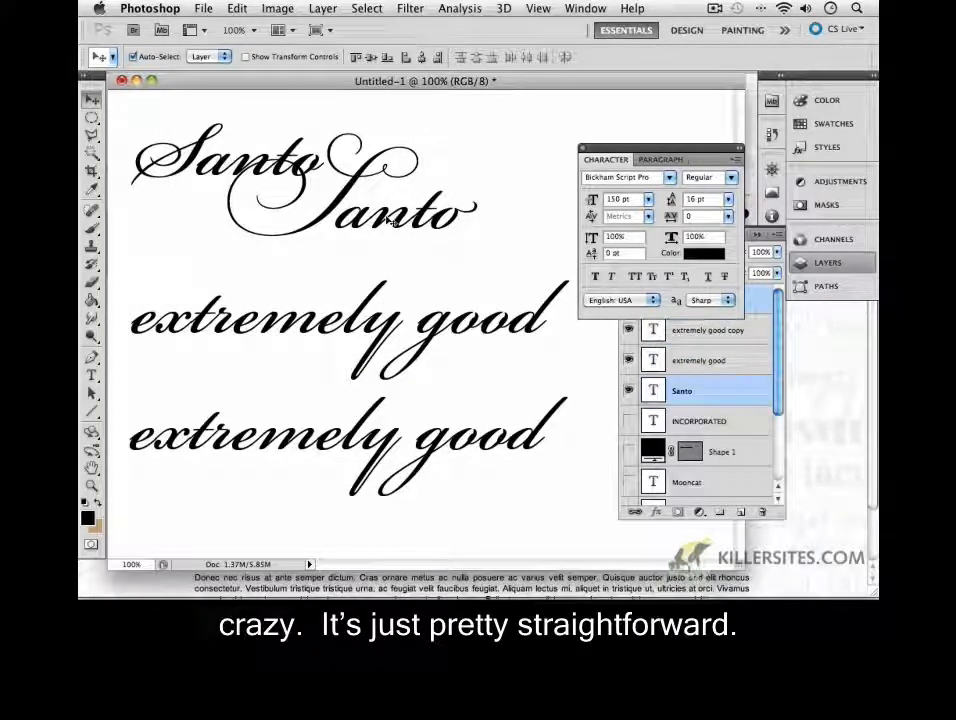
{"action": "key", "text": "BackSpace"}
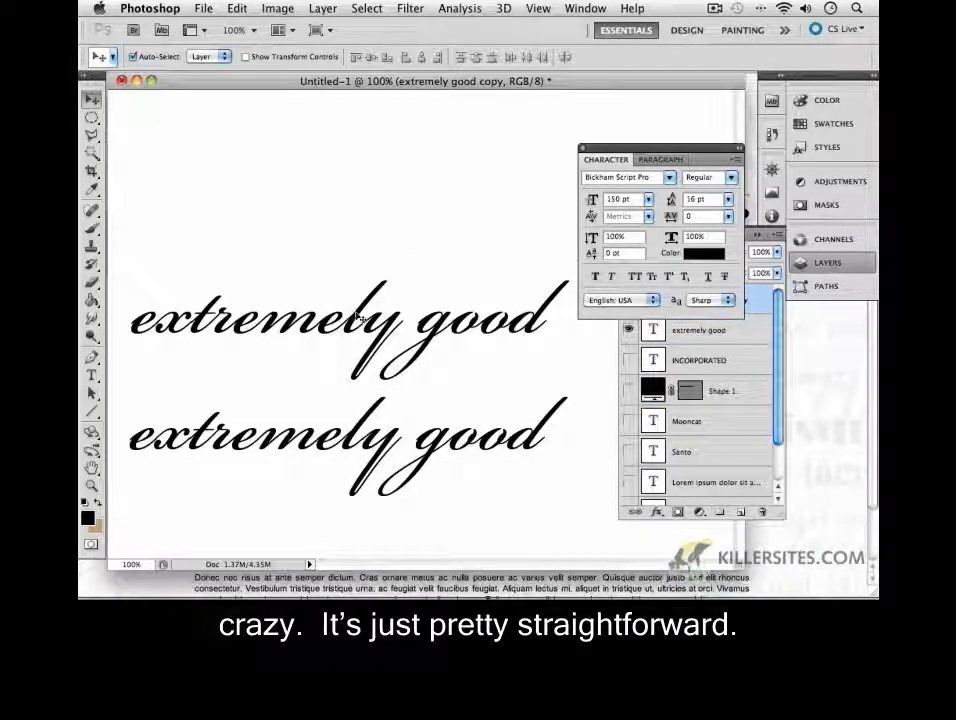
{"action": "left_click_drag", "start_coordinate": [357, 316], "coordinate": [357, 161]}
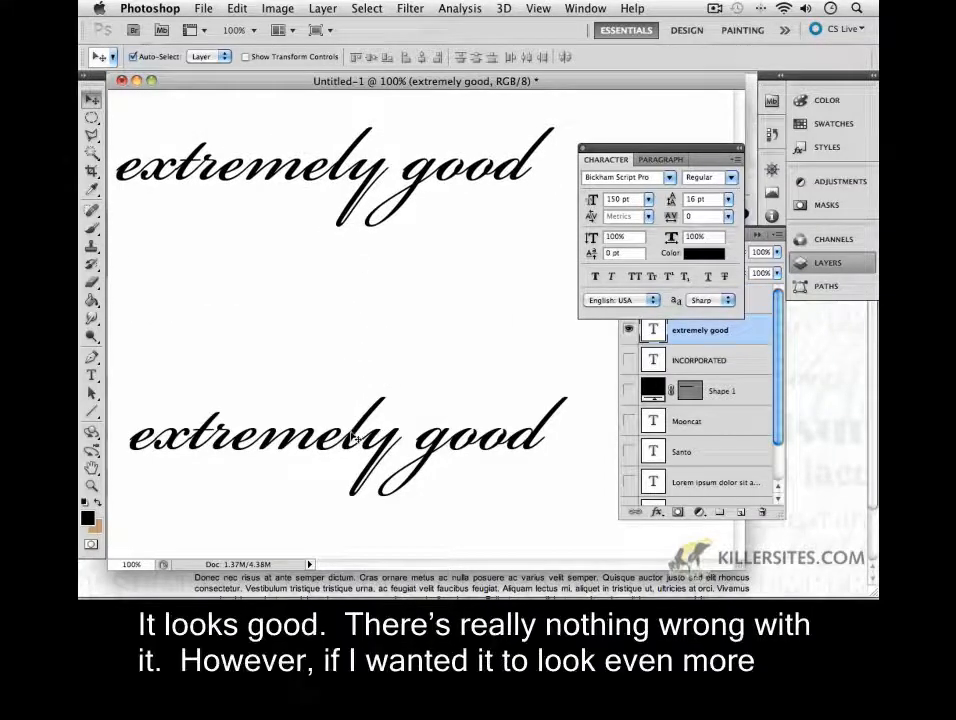
{"action": "left_click_drag", "start_coordinate": [357, 437], "coordinate": [344, 302]}
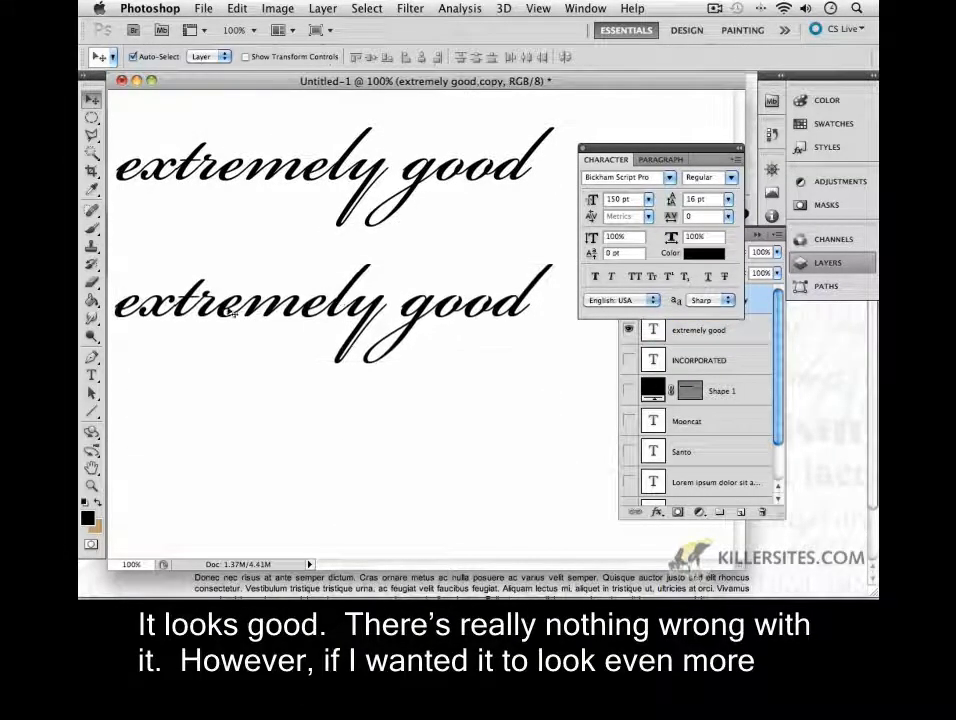
{"action": "left_click_drag", "start_coordinate": [227, 310], "coordinate": [239, 306]}
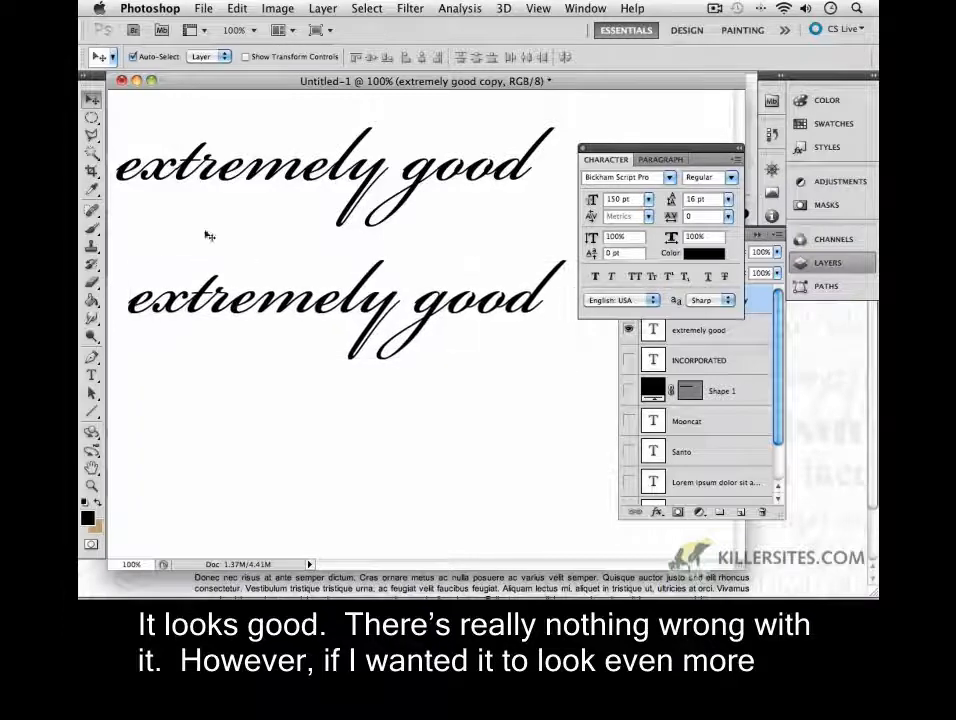
{"action": "left_click_drag", "start_coordinate": [136, 130], "coordinate": [169, 120]}
{"action": "left_click_drag", "start_coordinate": [213, 160], "coordinate": [206, 153]}
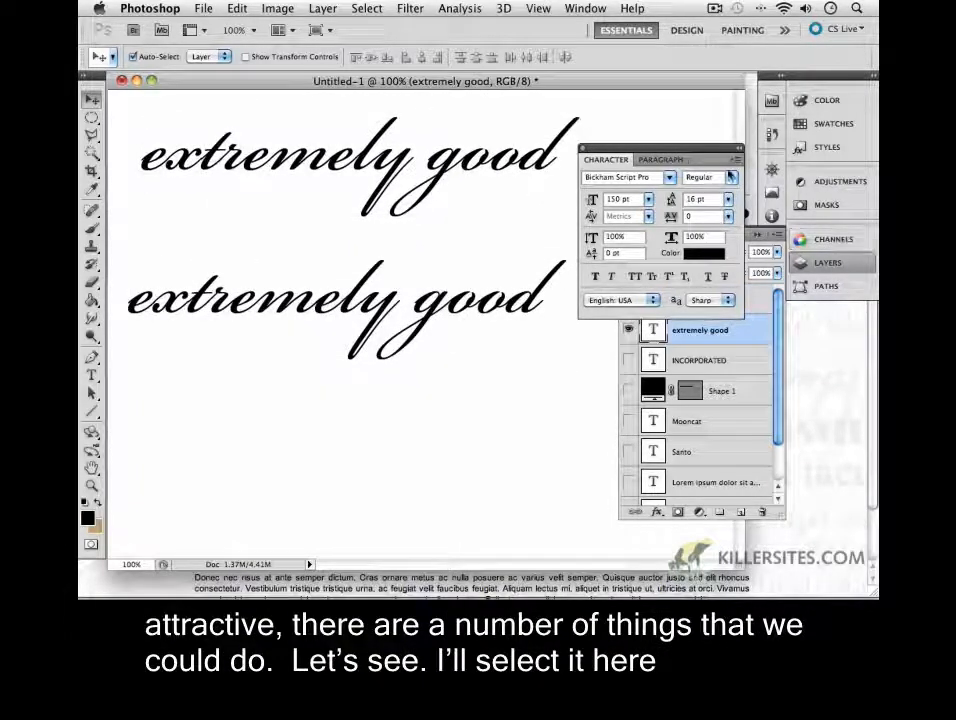
Step: Turn on the OpenType Contextual Alternates option for the lower "extremely good" text line
{"action": "left_click", "coordinate": [547, 290]}
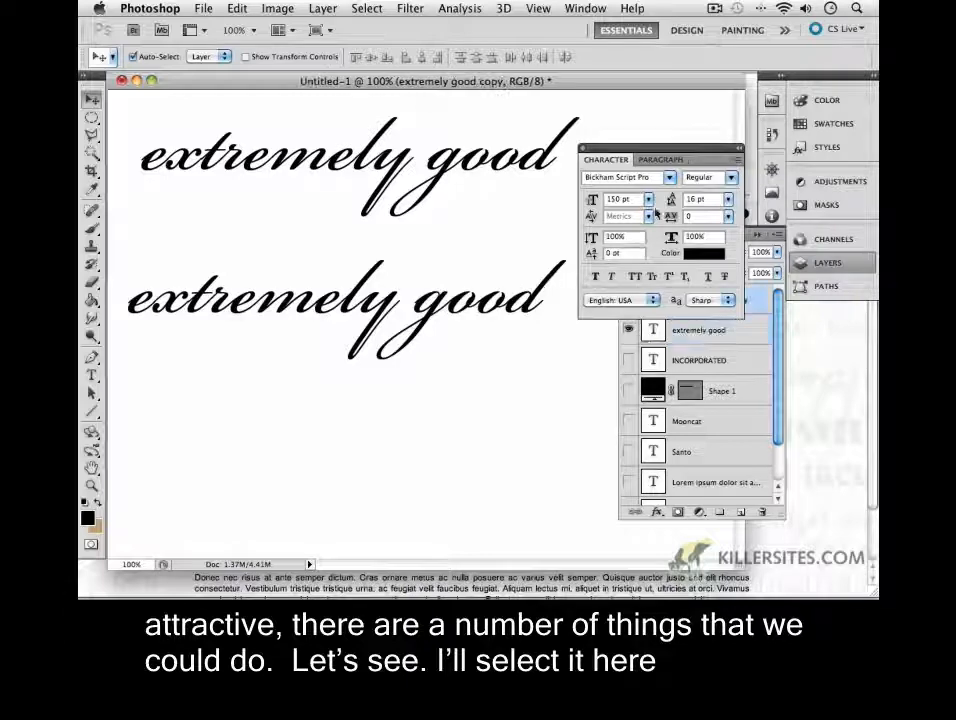
{"action": "left_click", "coordinate": [737, 159]}
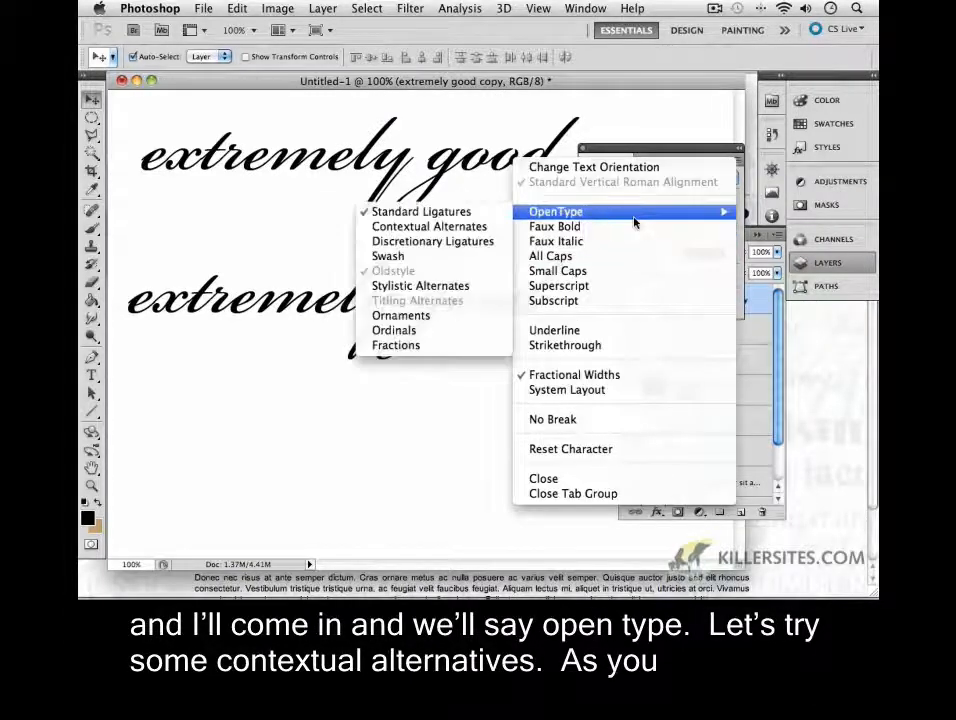
{"action": "mouse_move", "coordinate": [600, 211]}
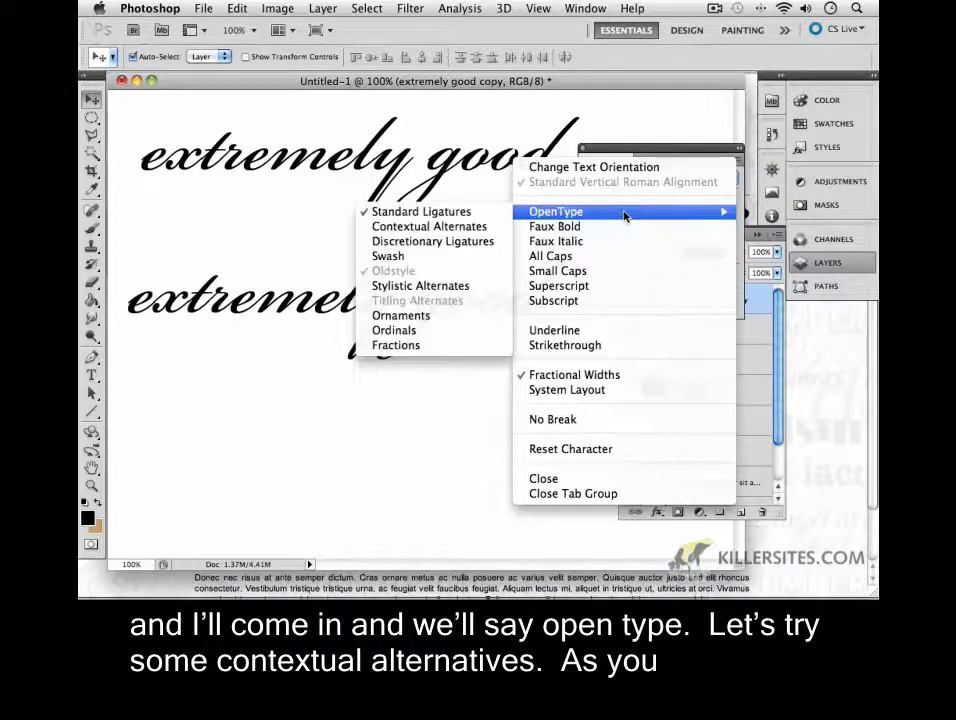
{"action": "left_click", "coordinate": [408, 236]}
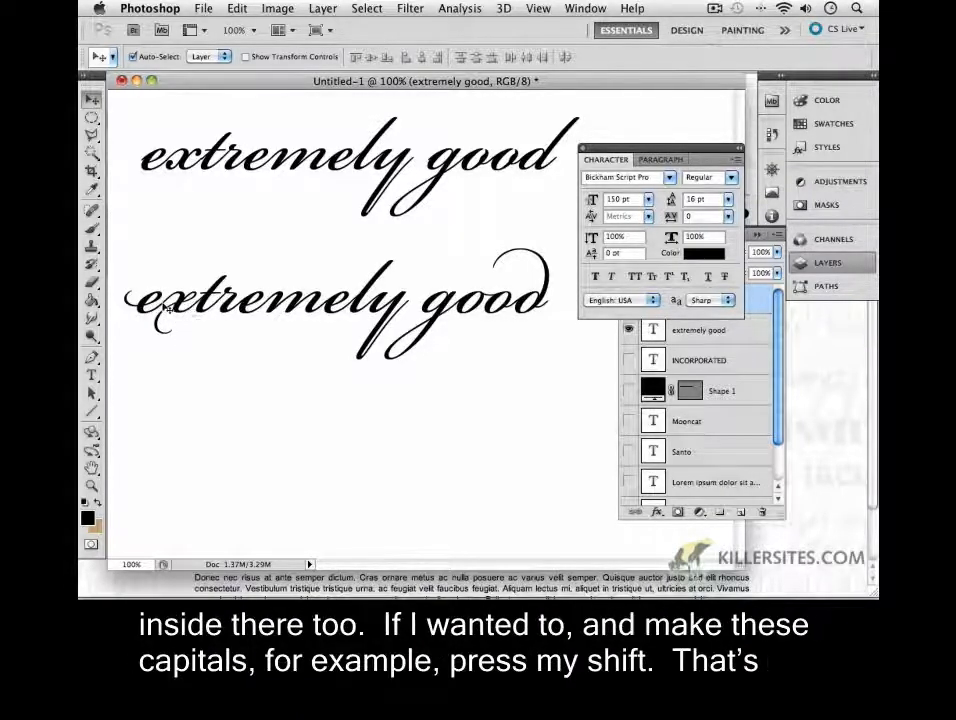
Step: Replace the initial lowercase "e" of the lower "extremely good" line with a capital "E"
{"action": "key", "text": "t"}
{"action": "left_click_drag", "start_coordinate": [126, 300], "coordinate": [165, 300]}
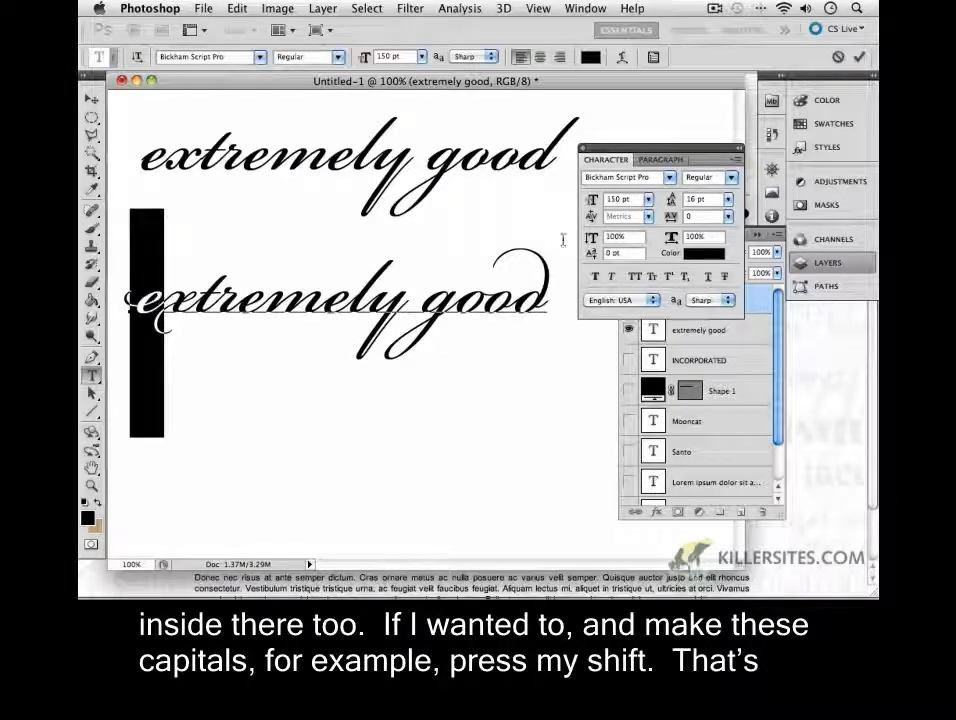
{"action": "key", "text": "Right"}
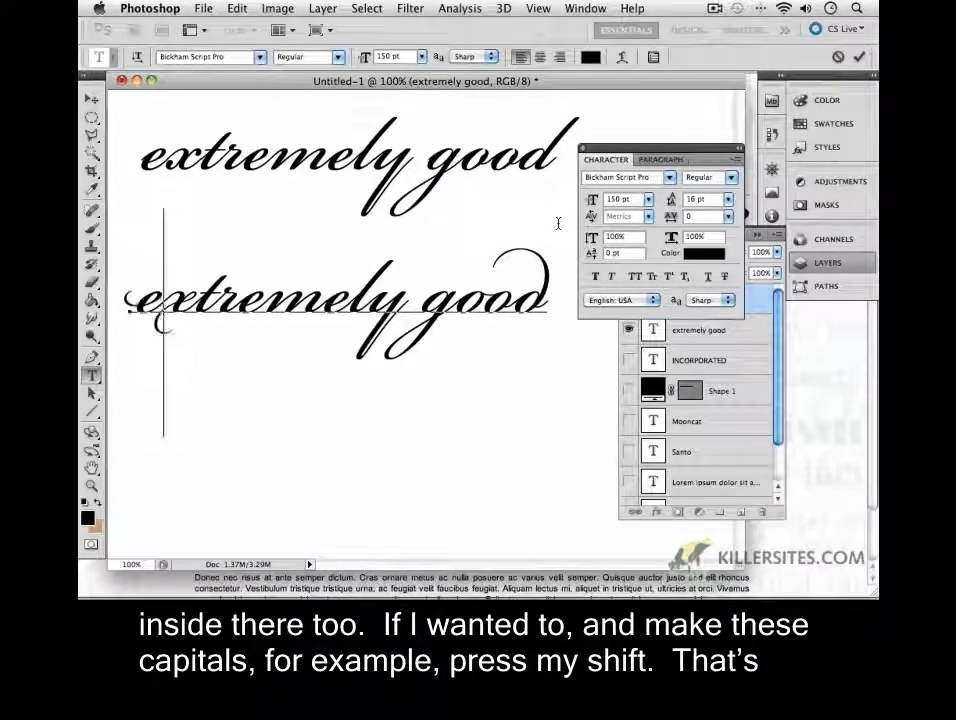
{"action": "key", "text": "BackSpace"}
{"action": "type", "text": "E"}
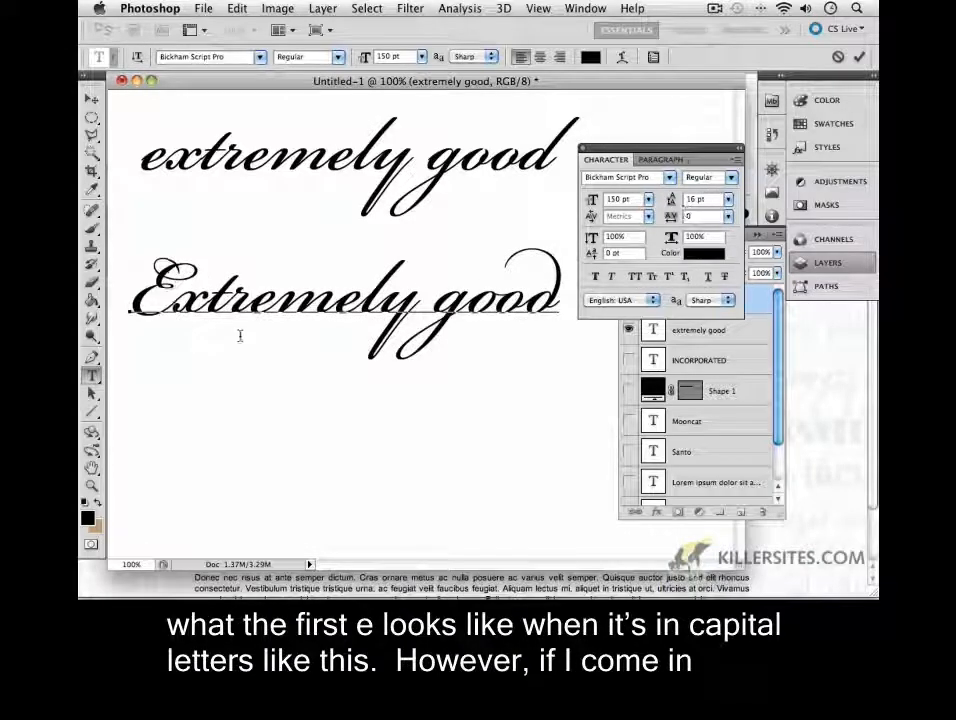
Step: Apply the OpenType Swash option to the capital "E", commit the text, and move the line down, slightly to the left
{"action": "left_click_drag", "start_coordinate": [176, 300], "coordinate": [115, 303]}
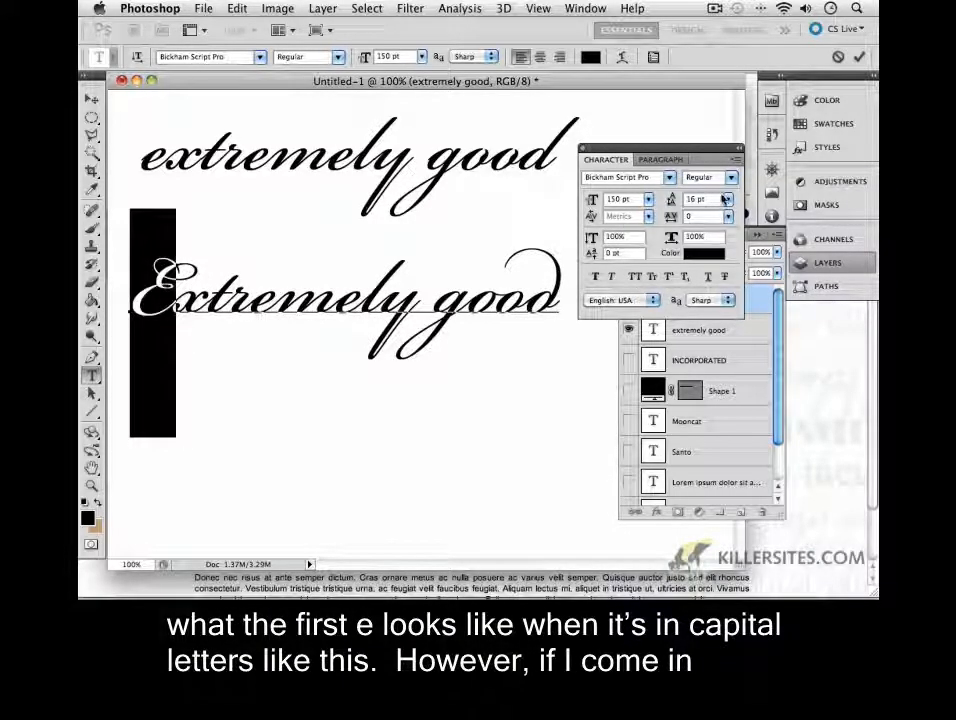
{"action": "left_click", "coordinate": [737, 159]}
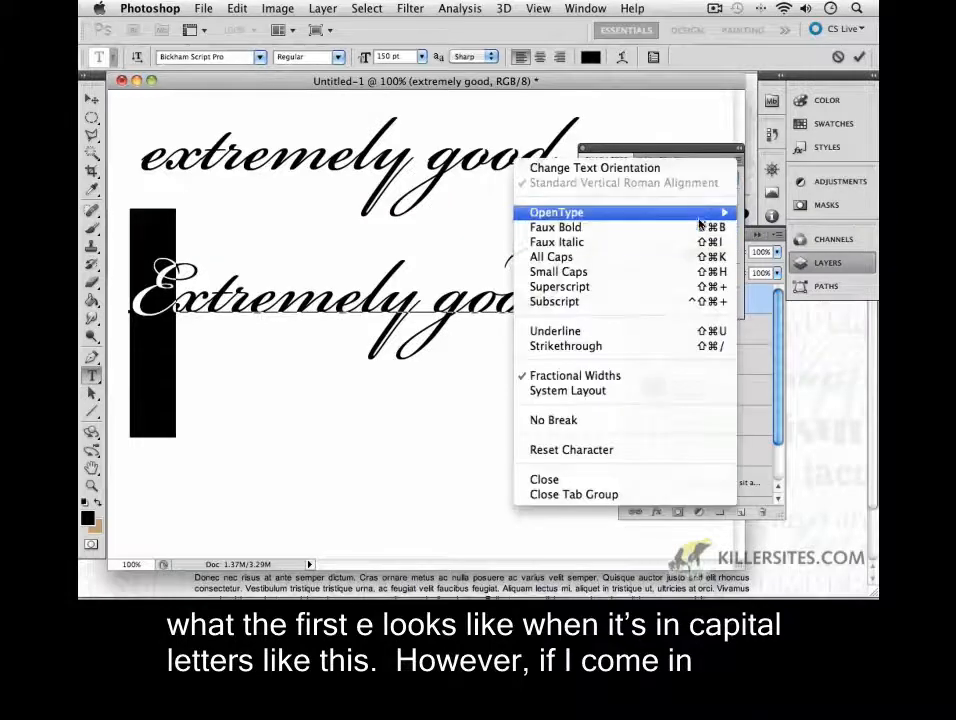
{"action": "mouse_move", "coordinate": [700, 218]}
{"action": "left_click", "coordinate": [450, 259]}
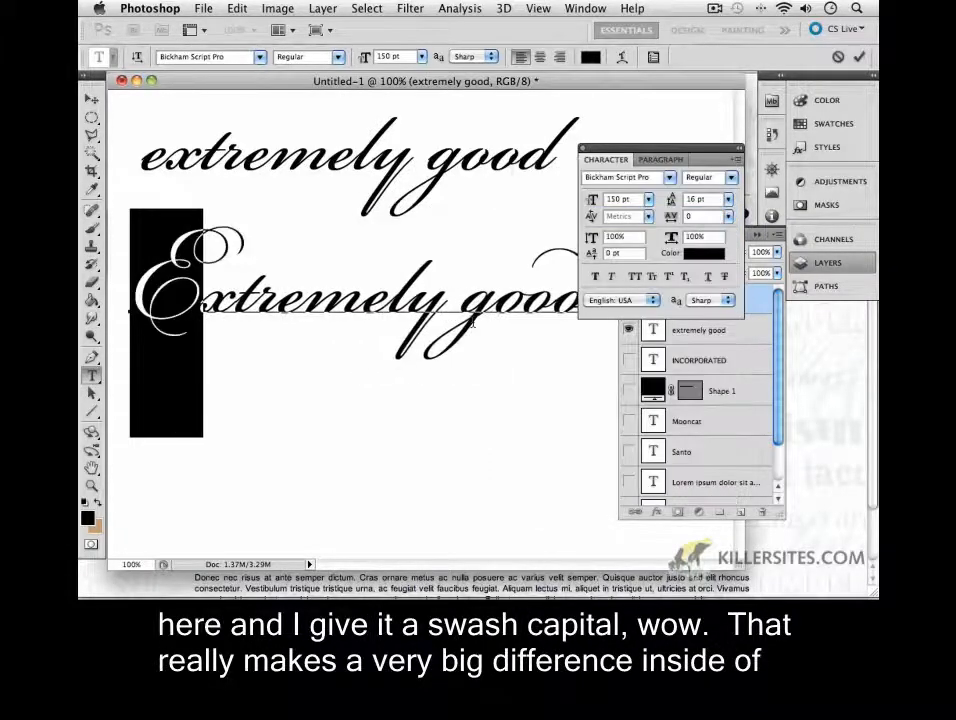
{"action": "left_click", "coordinate": [91, 100]}
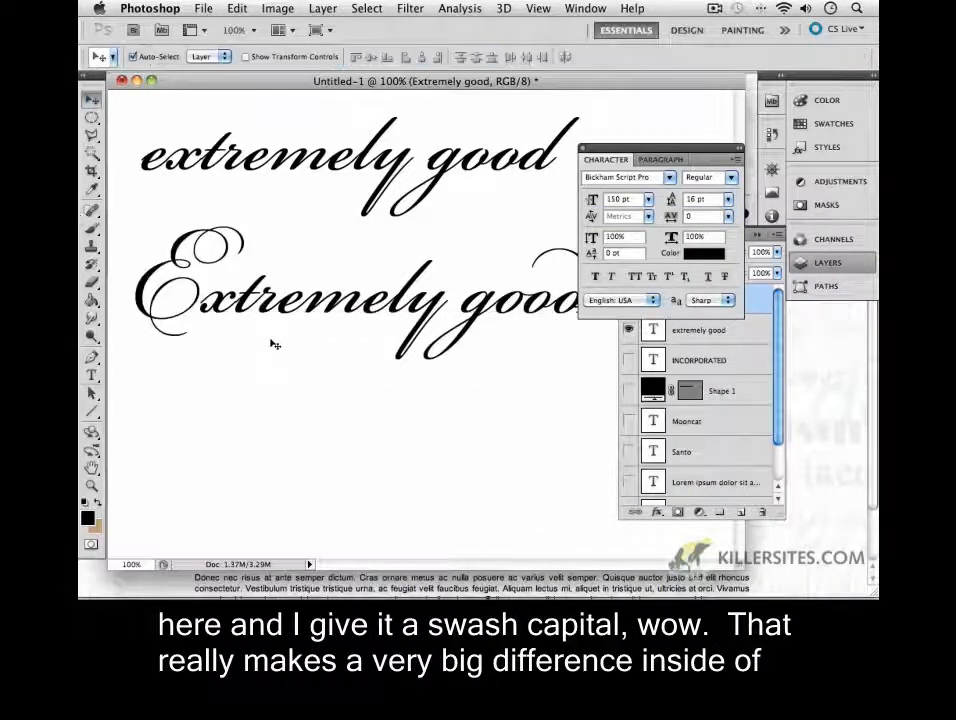
{"action": "left_click_drag", "start_coordinate": [247, 303], "coordinate": [225, 368]}
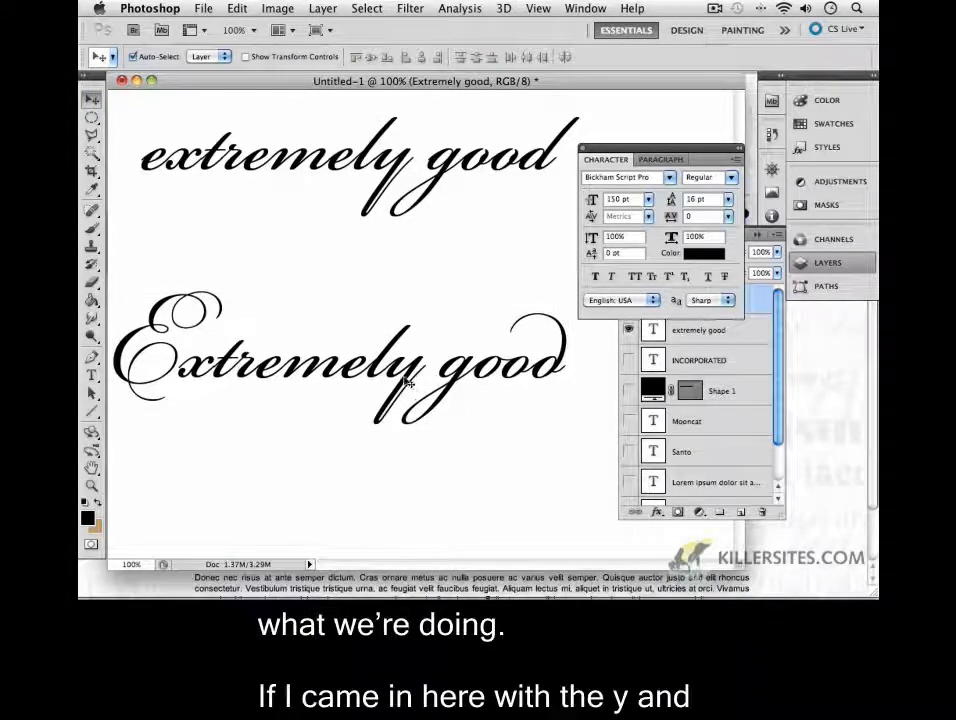
Step: Apply the OpenType Swash option to only the "y" in the lower "Extremely good" line
{"action": "left_click", "coordinate": [91, 376]}
{"action": "left_click_drag", "start_coordinate": [385, 375], "coordinate": [422, 375]}
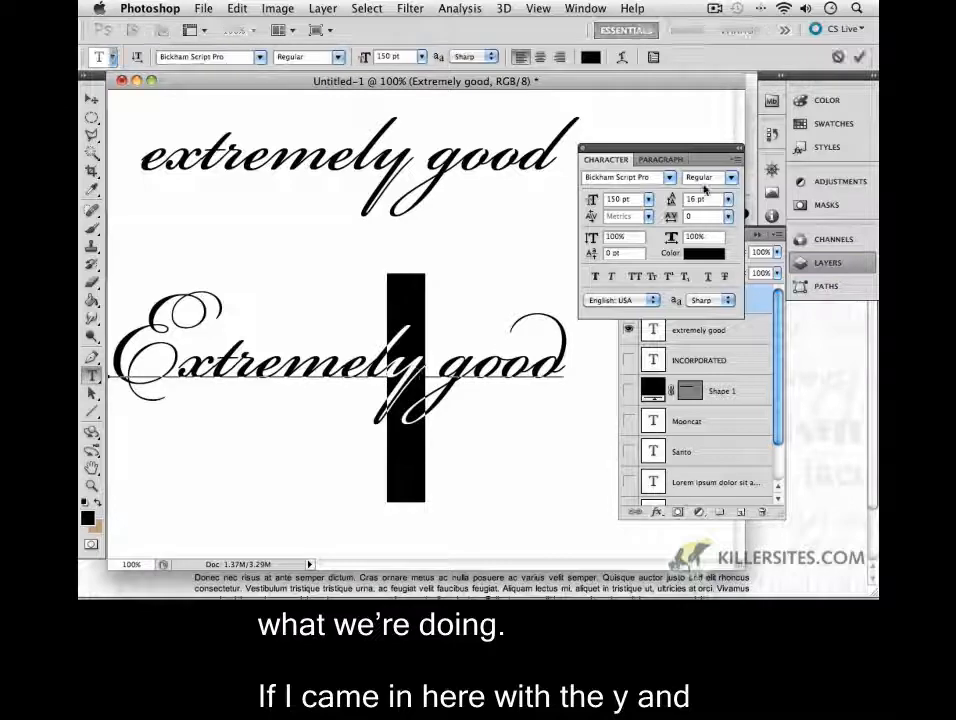
{"action": "left_click", "coordinate": [737, 159]}
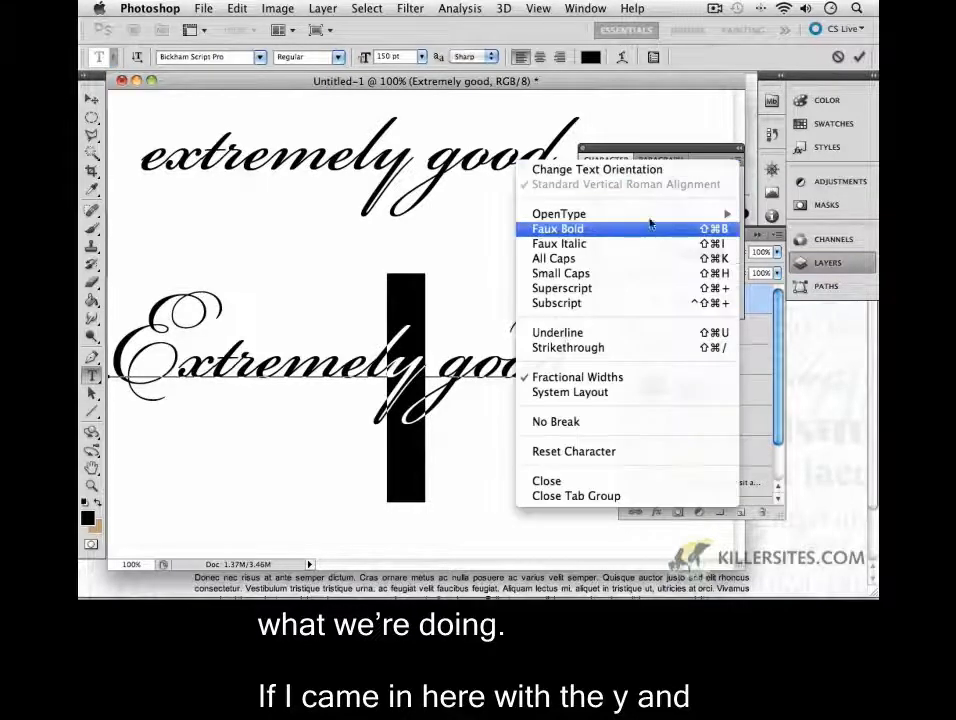
{"action": "mouse_move", "coordinate": [640, 214]}
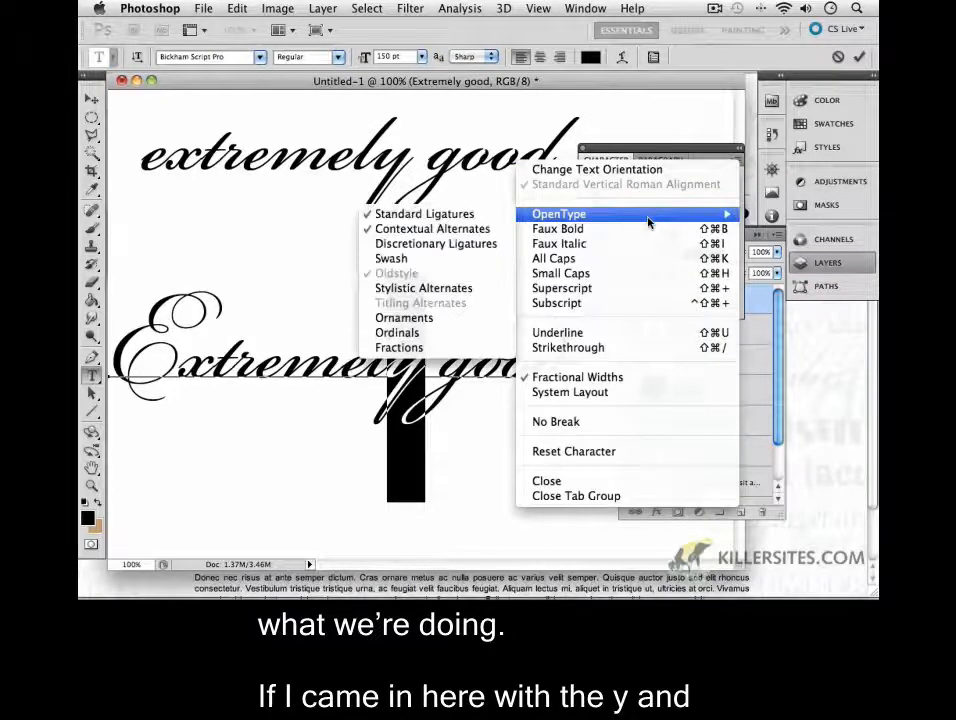
{"action": "left_click", "coordinate": [378, 262]}
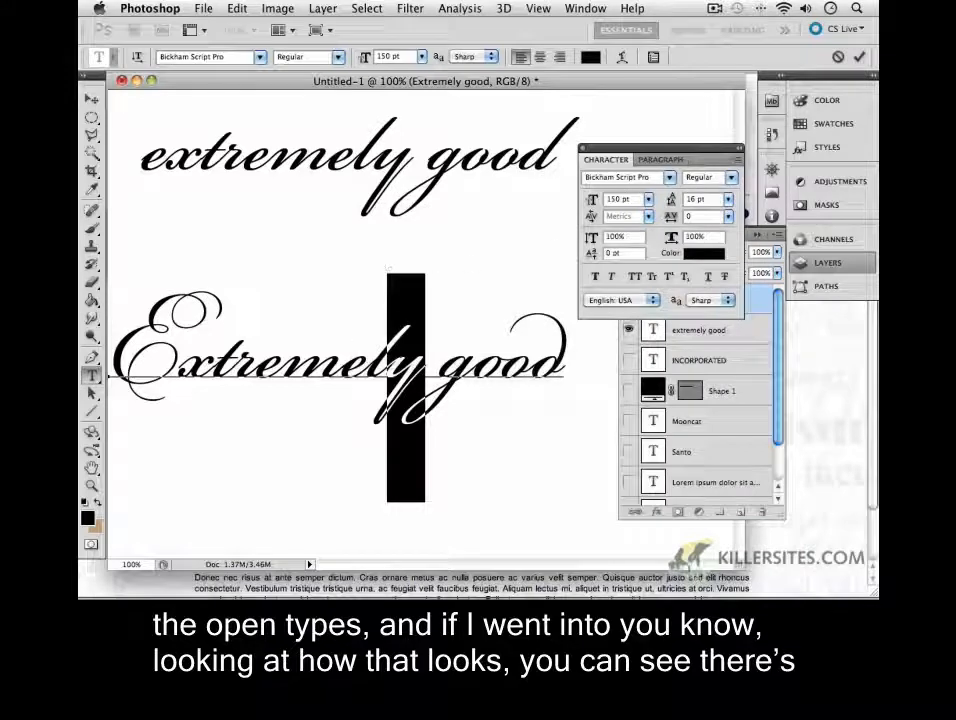
Step: Extend the Swash option to all letters from the first "t" to the end of the lower line
{"action": "left_click_drag", "start_coordinate": [155, 274], "coordinate": [425, 271]}
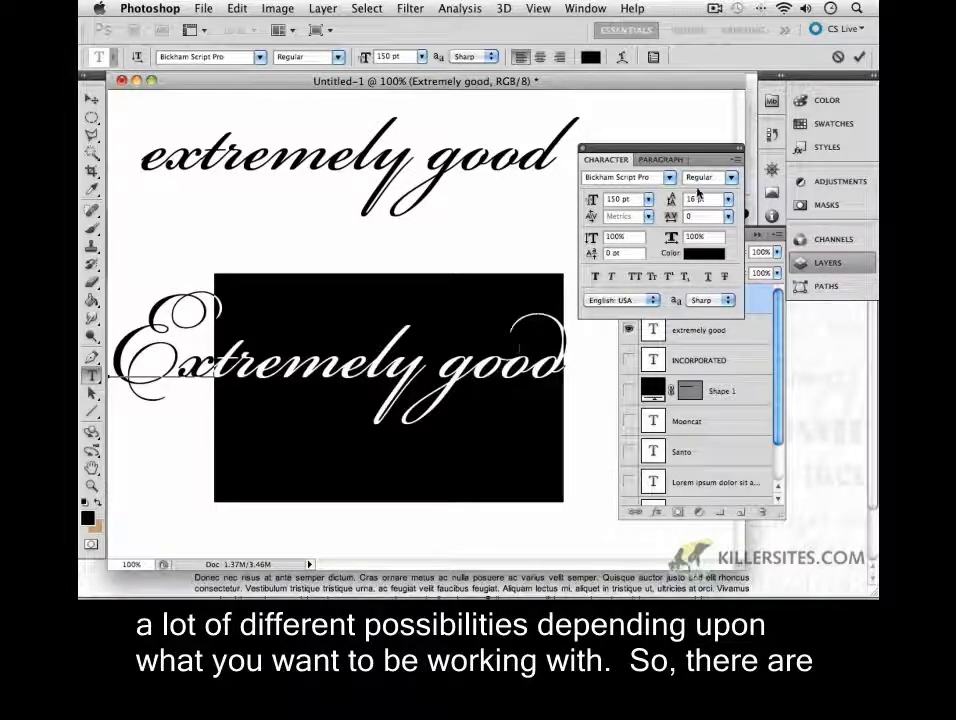
{"action": "left_click", "coordinate": [737, 161]}
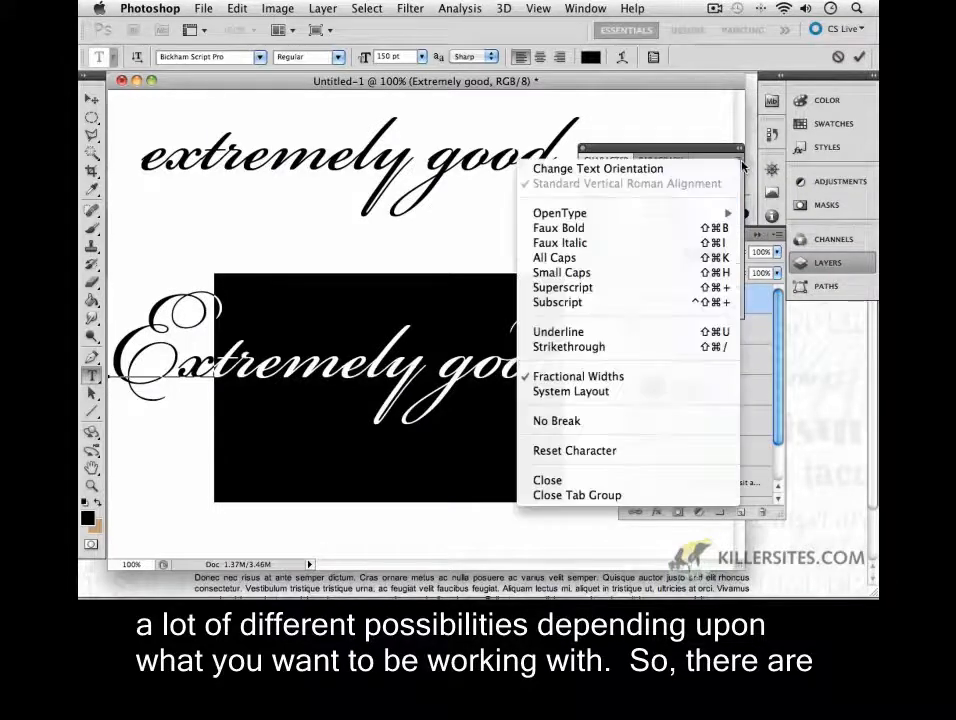
{"action": "mouse_move", "coordinate": [645, 218]}
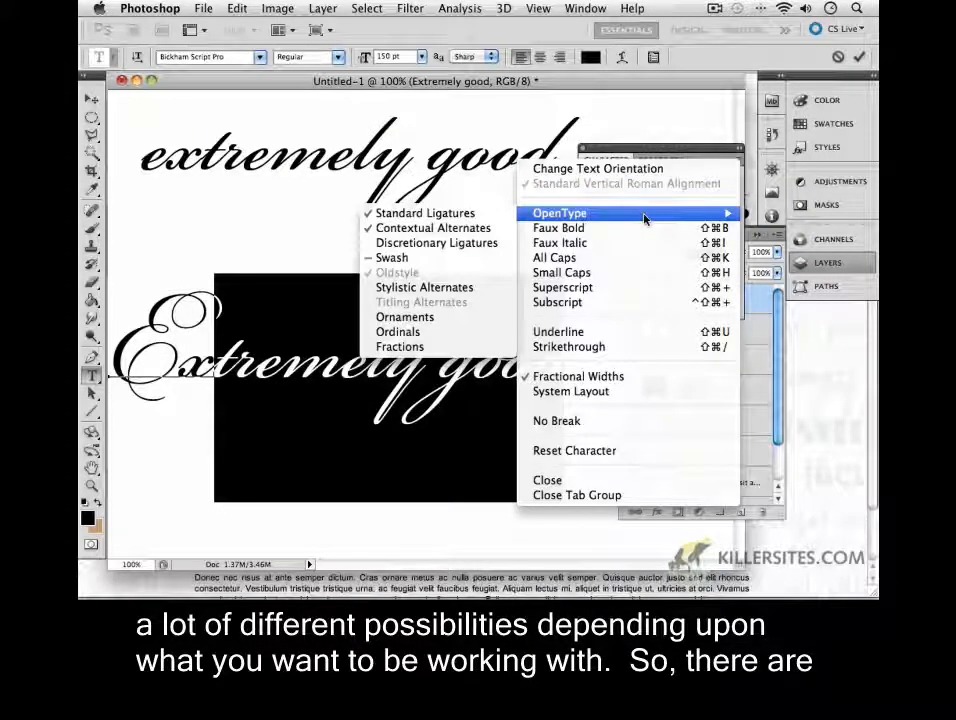
{"action": "left_click", "coordinate": [470, 258]}
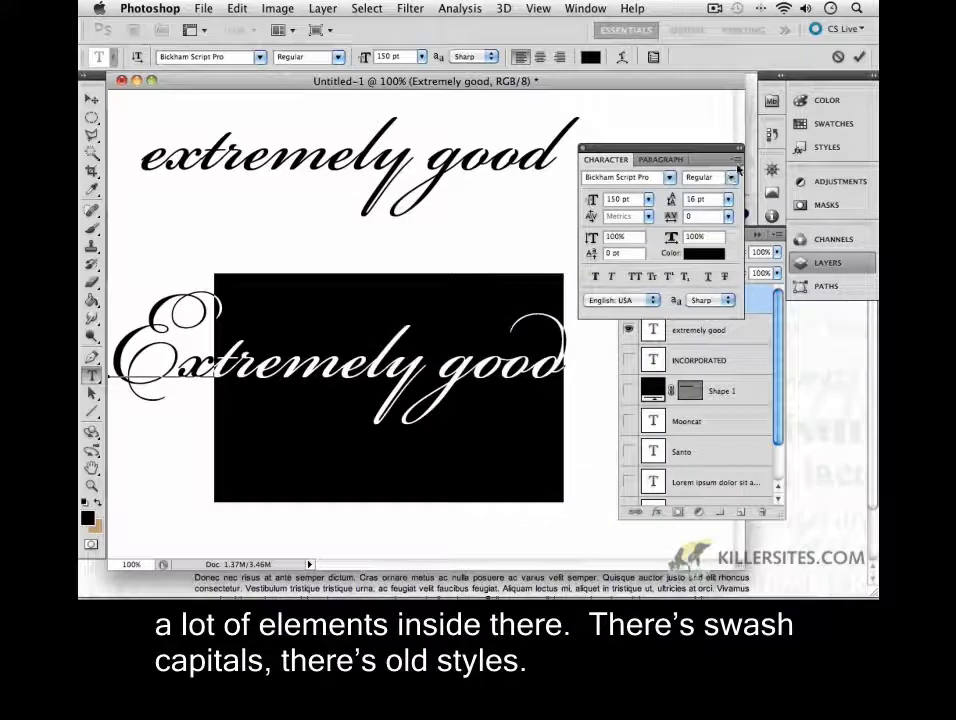
Step: Turn on Stylistic Alternates for the selected "tremely good" letters of the lower line
{"action": "left_click", "coordinate": [737, 161]}
{"action": "mouse_move", "coordinate": [597, 218]}
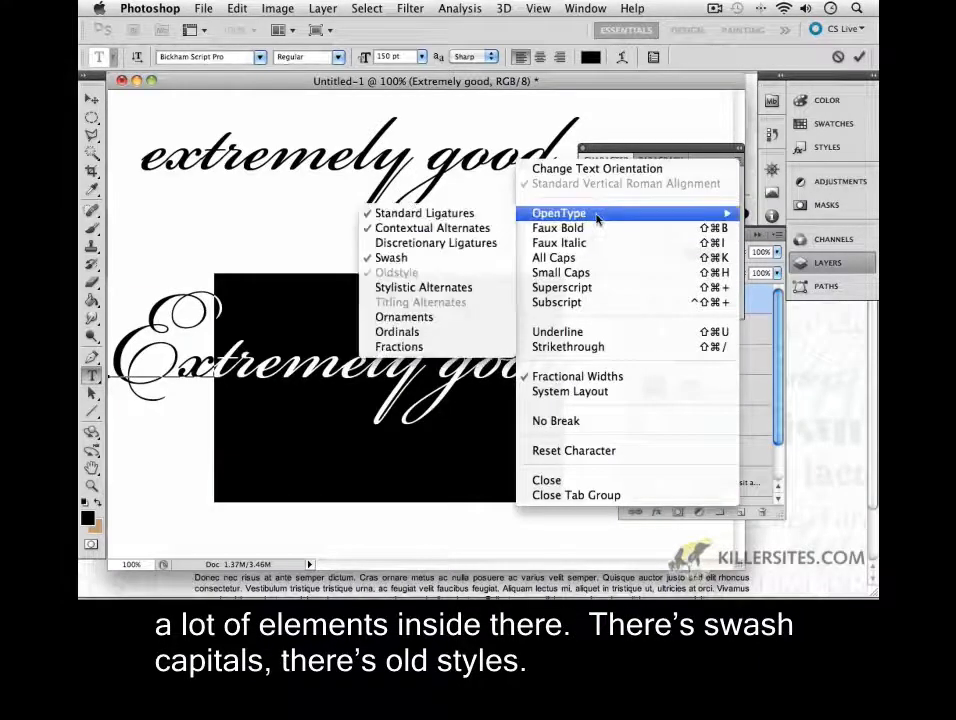
{"action": "left_click", "coordinate": [437, 292]}
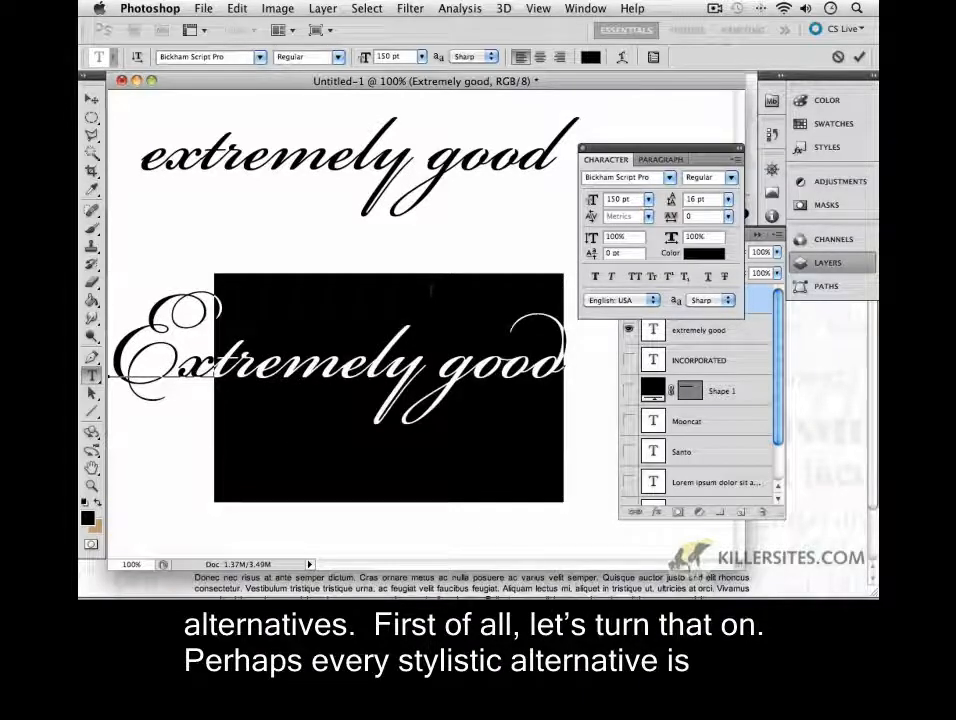
{"action": "left_click", "coordinate": [738, 164]}
{"action": "mouse_move", "coordinate": [680, 214]}
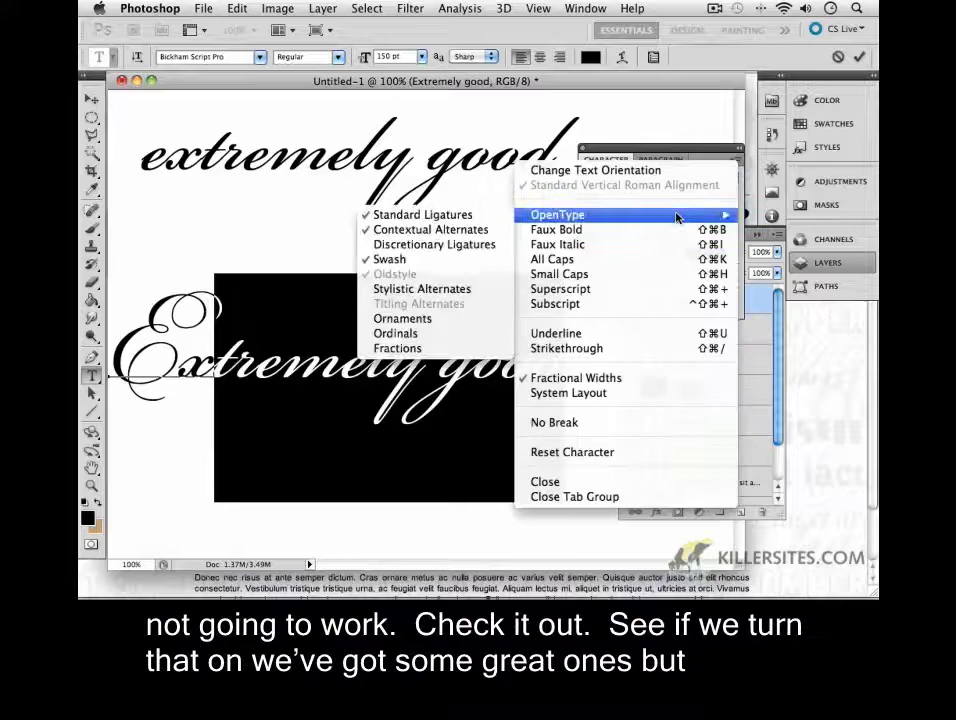
{"action": "left_click", "coordinate": [376, 293]}
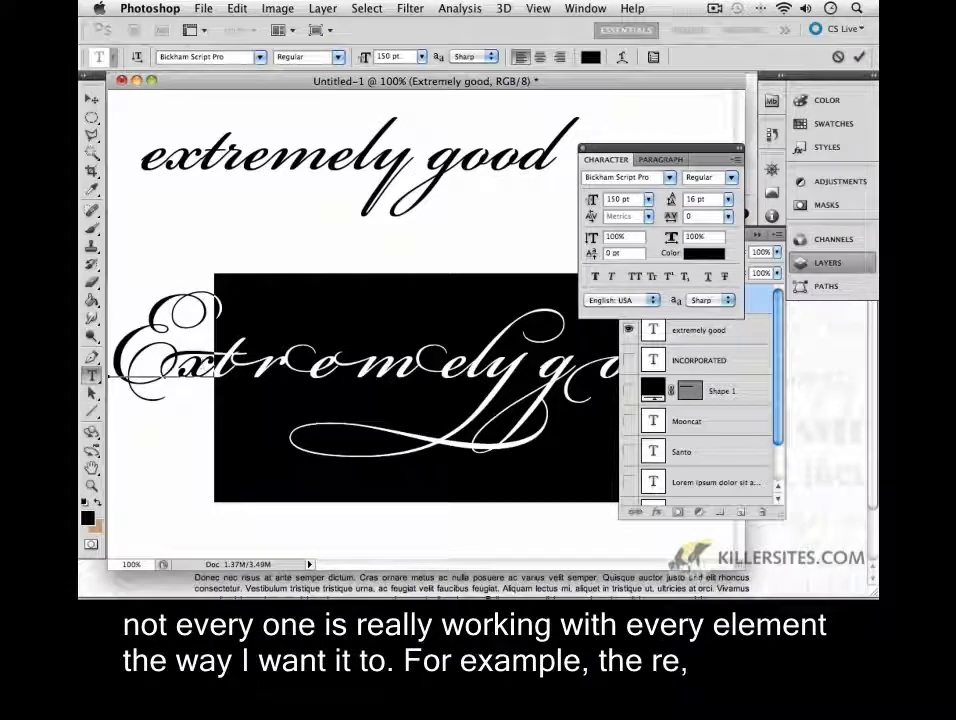
Step: Turn off Stylistic Alternates for the letters "reme" in the lower line, and highlight the "l" that follows them
{"action": "left_click_drag", "start_coordinate": [249, 390], "coordinate": [465, 388]}
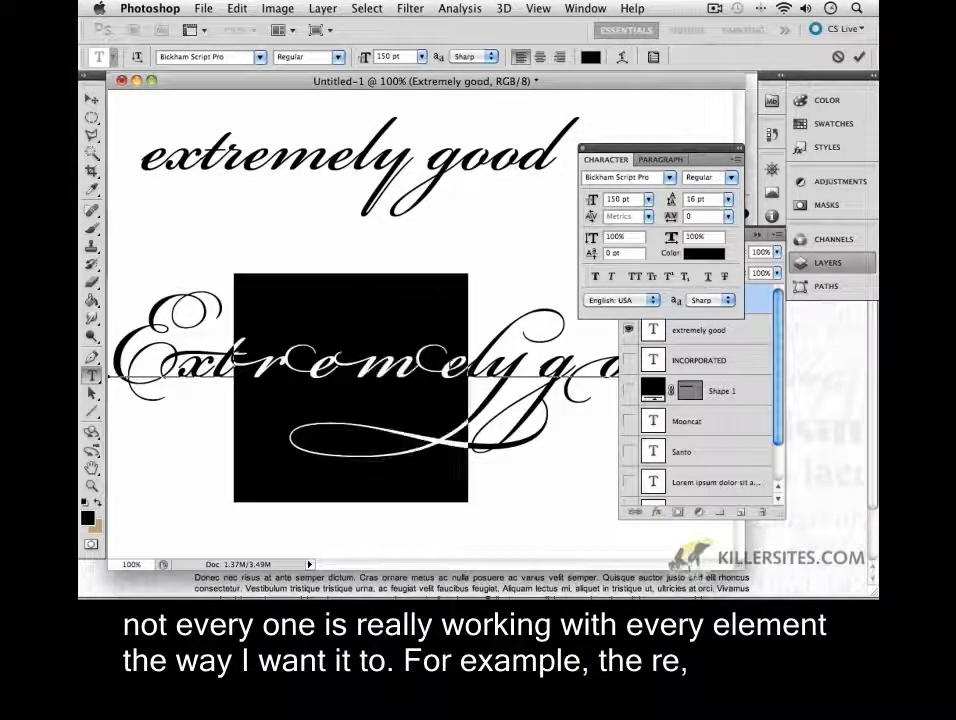
{"action": "left_click", "coordinate": [737, 159]}
{"action": "mouse_move", "coordinate": [661, 212]}
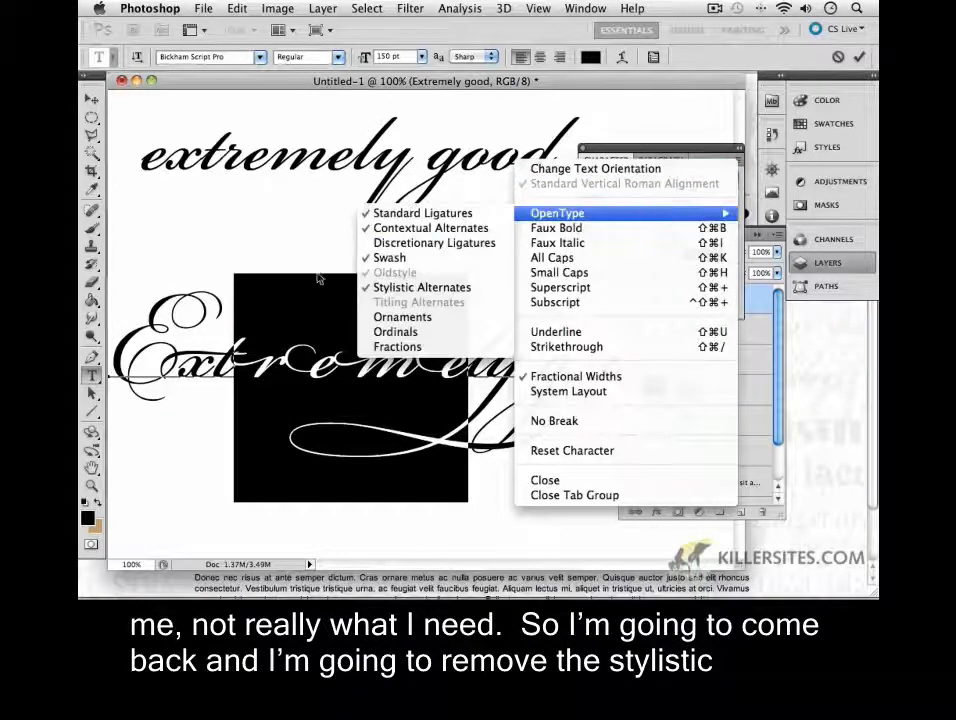
{"action": "left_click", "coordinate": [392, 289]}
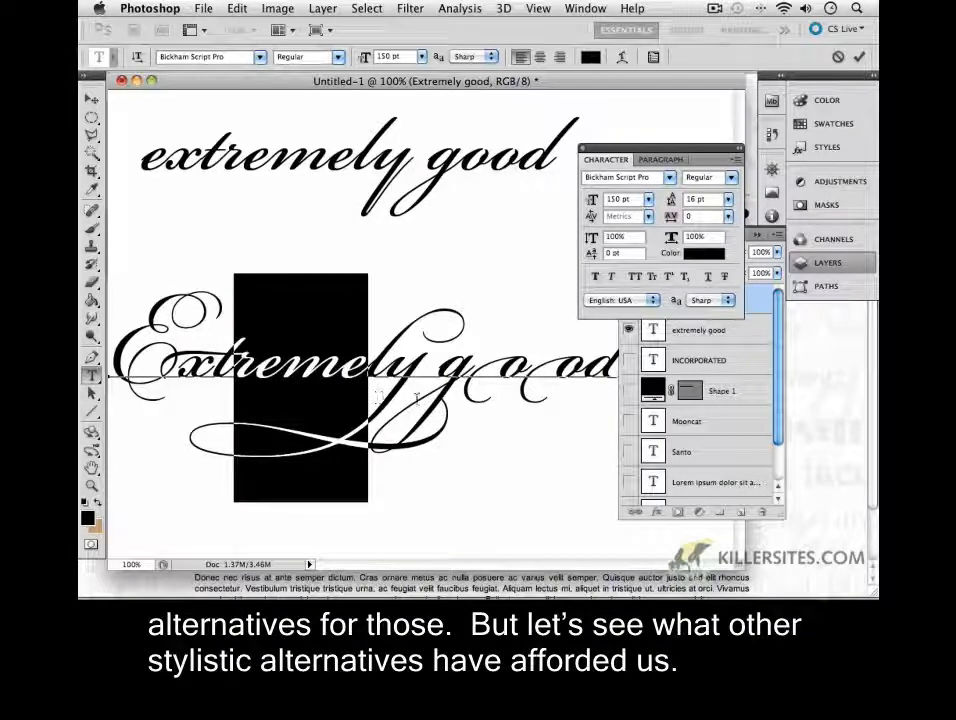
{"action": "left_click", "coordinate": [380, 334]}
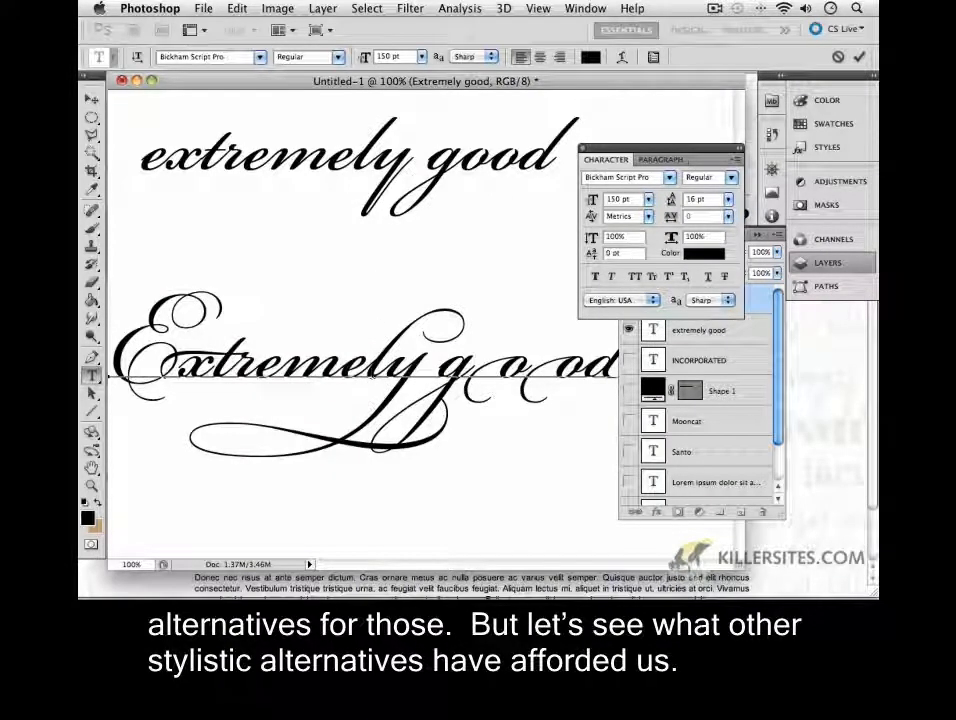
{"action": "left_click_drag", "start_coordinate": [371, 361], "coordinate": [400, 358]}
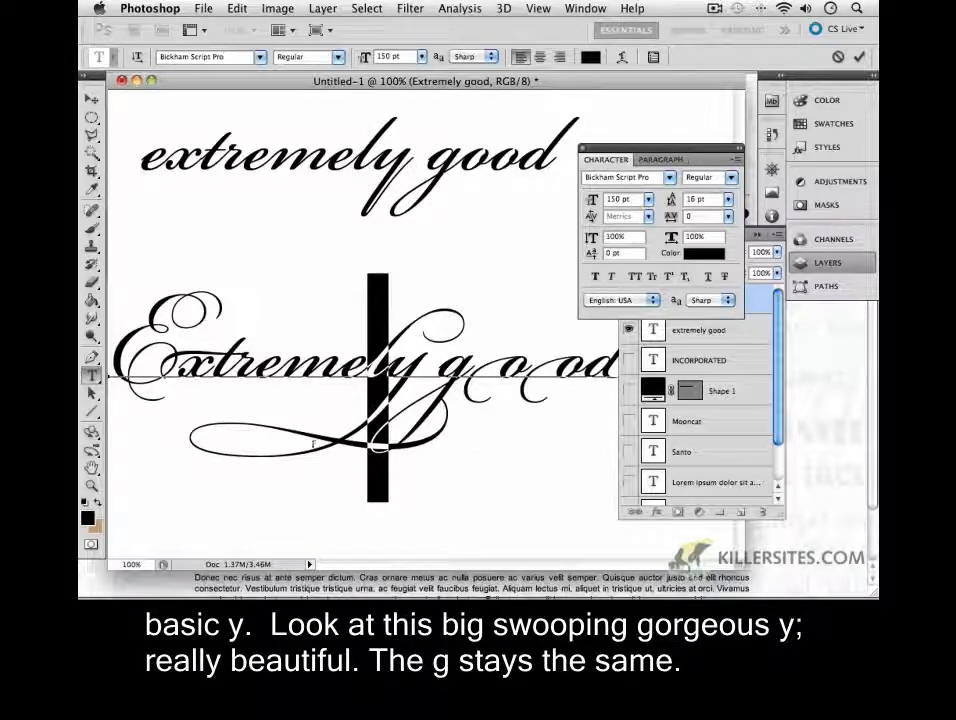
Step: Turn off Stylistic Alternates for the double "o" in "good" in the lower line
{"action": "left_click", "coordinate": [477, 390]}
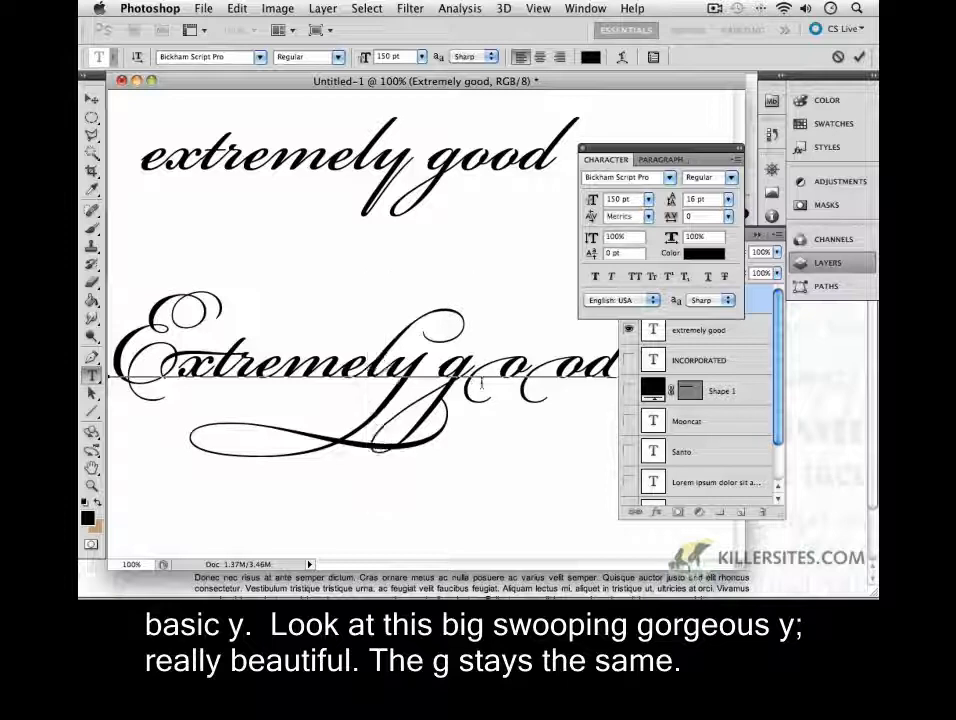
{"action": "left_click_drag", "start_coordinate": [476, 385], "coordinate": [588, 390]}
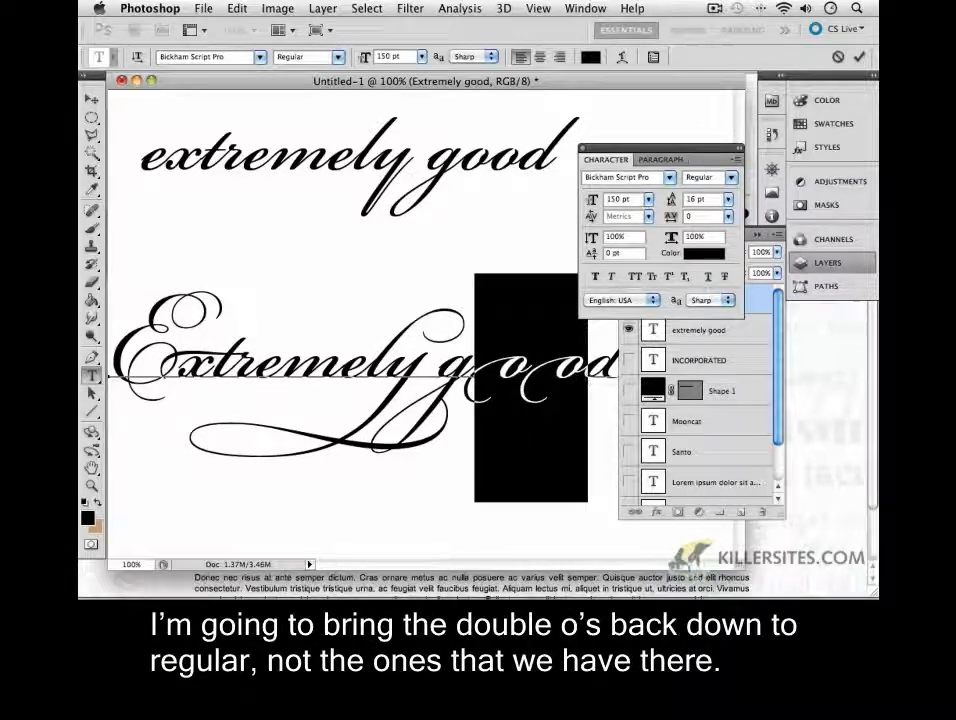
{"action": "left_click", "coordinate": [736, 159]}
{"action": "mouse_move", "coordinate": [560, 214]}
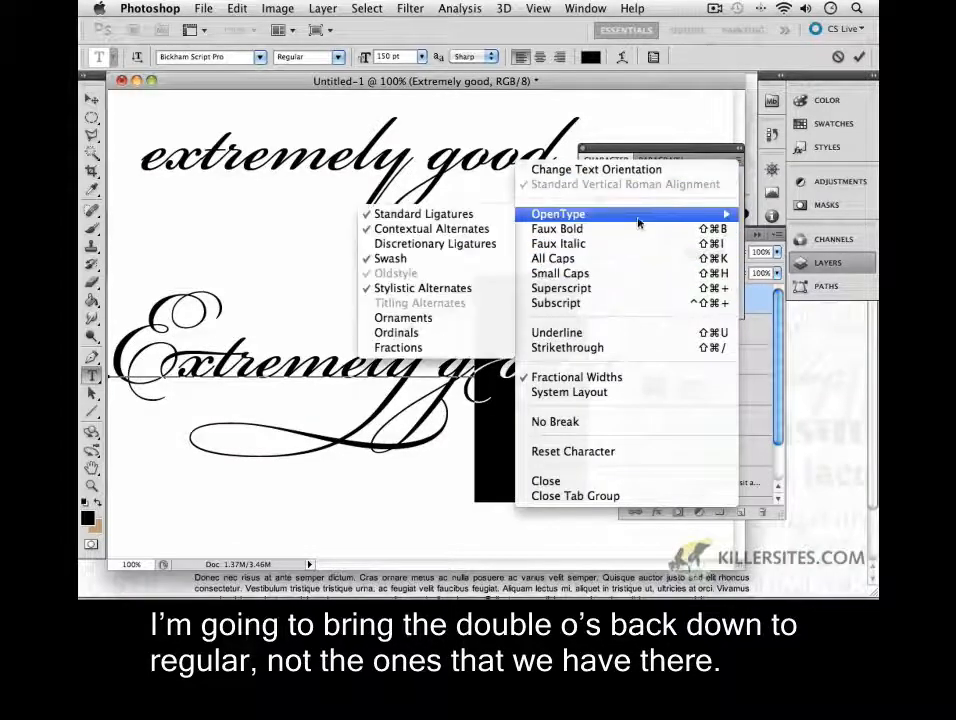
{"action": "left_click", "coordinate": [465, 290]}
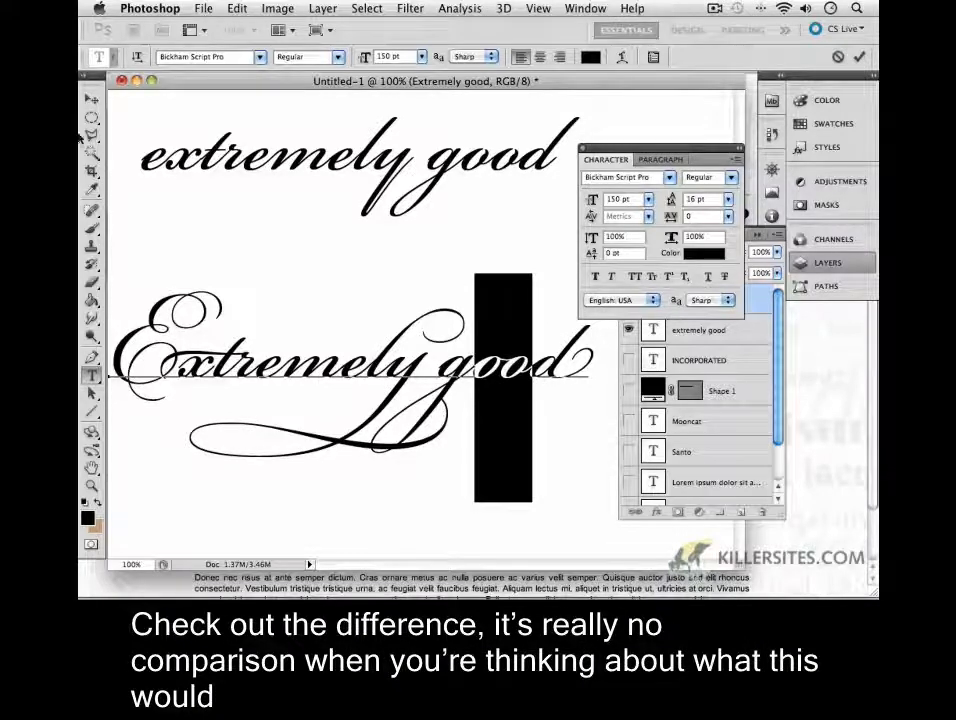
Step: Commit the text, nudge the ornate line down and right, and move the plain line down close above it
{"action": "left_click", "coordinate": [91, 99]}
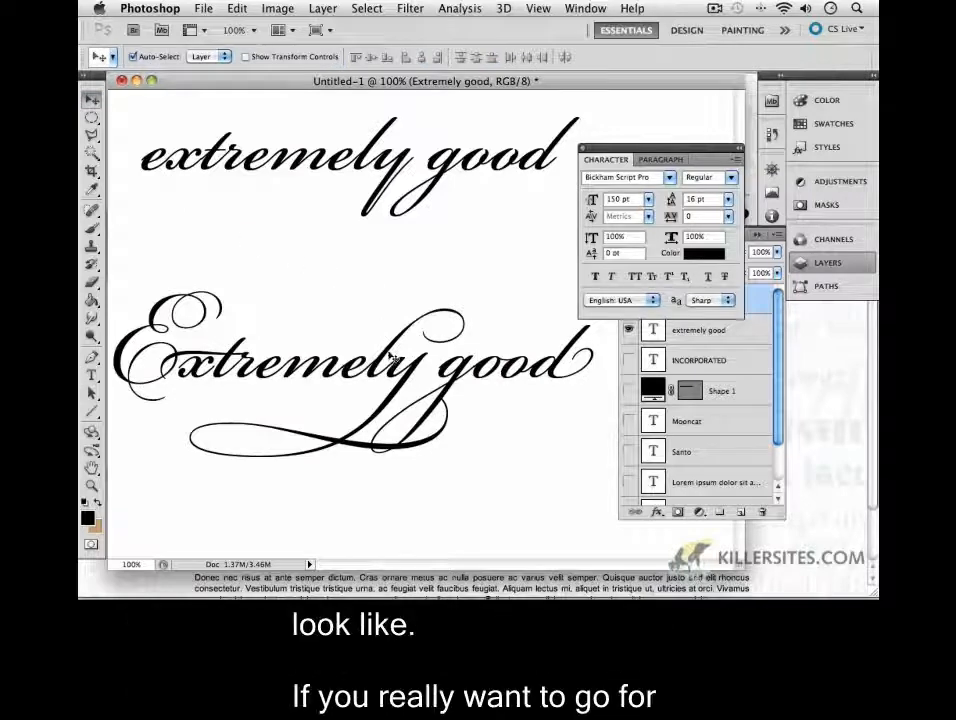
{"action": "mouse_move", "coordinate": [386, 355]}
{"action": "left_mouse_down"}
{"action": "mouse_move", "coordinate": [378, 280]}
{"action": "mouse_move", "coordinate": [401, 287]}
{"action": "mouse_move", "coordinate": [393, 364]}
{"action": "left_mouse_up"}
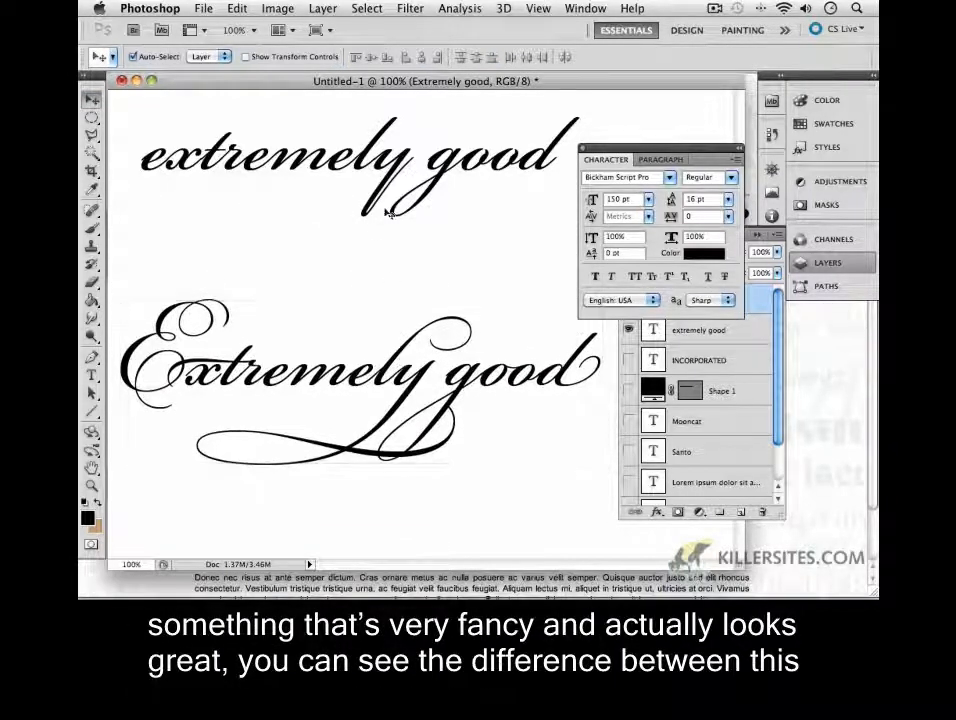
{"action": "left_click_drag", "start_coordinate": [381, 193], "coordinate": [376, 262]}
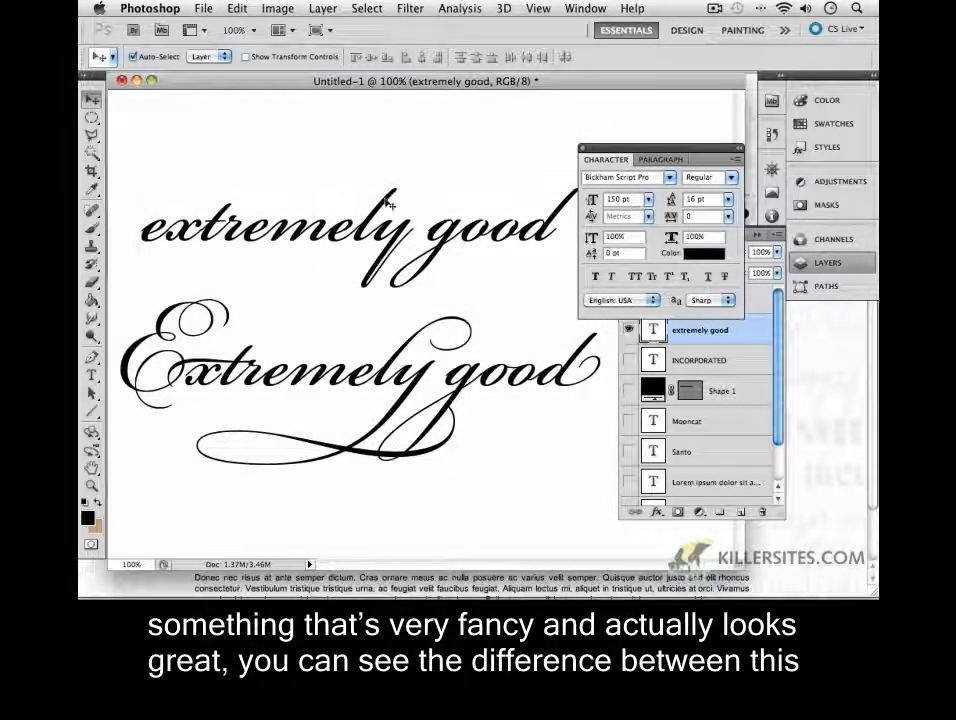
{"action": "mouse_move", "coordinate": [387, 201]}
{"action": "left_mouse_down"}
{"action": "mouse_move", "coordinate": [365, 199]}
{"action": "mouse_move", "coordinate": [378, 203]}
{"action": "left_mouse_up"}
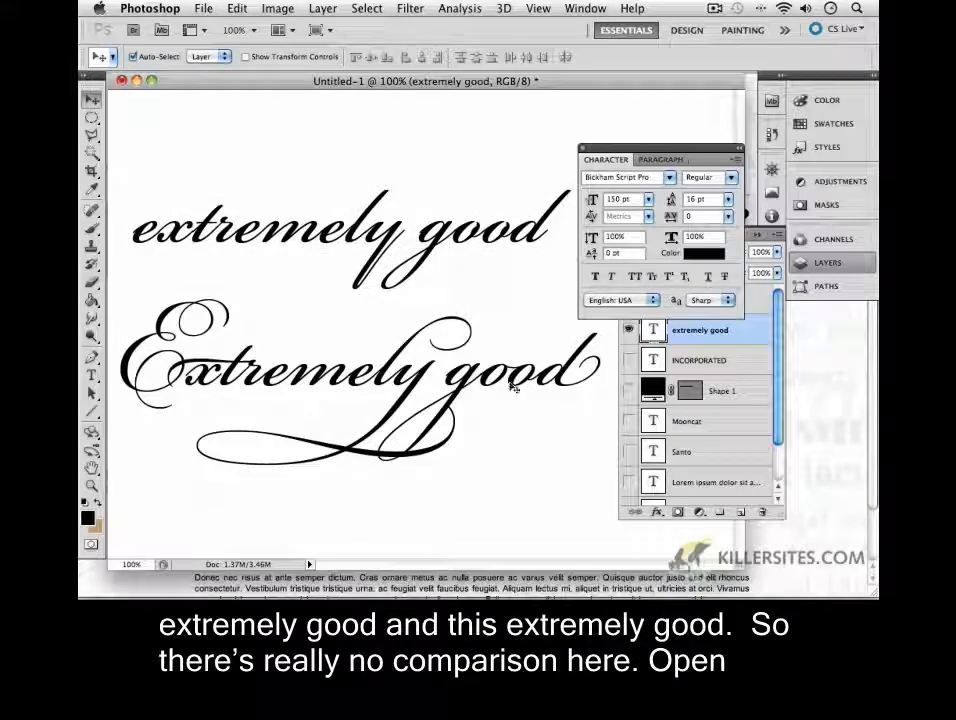